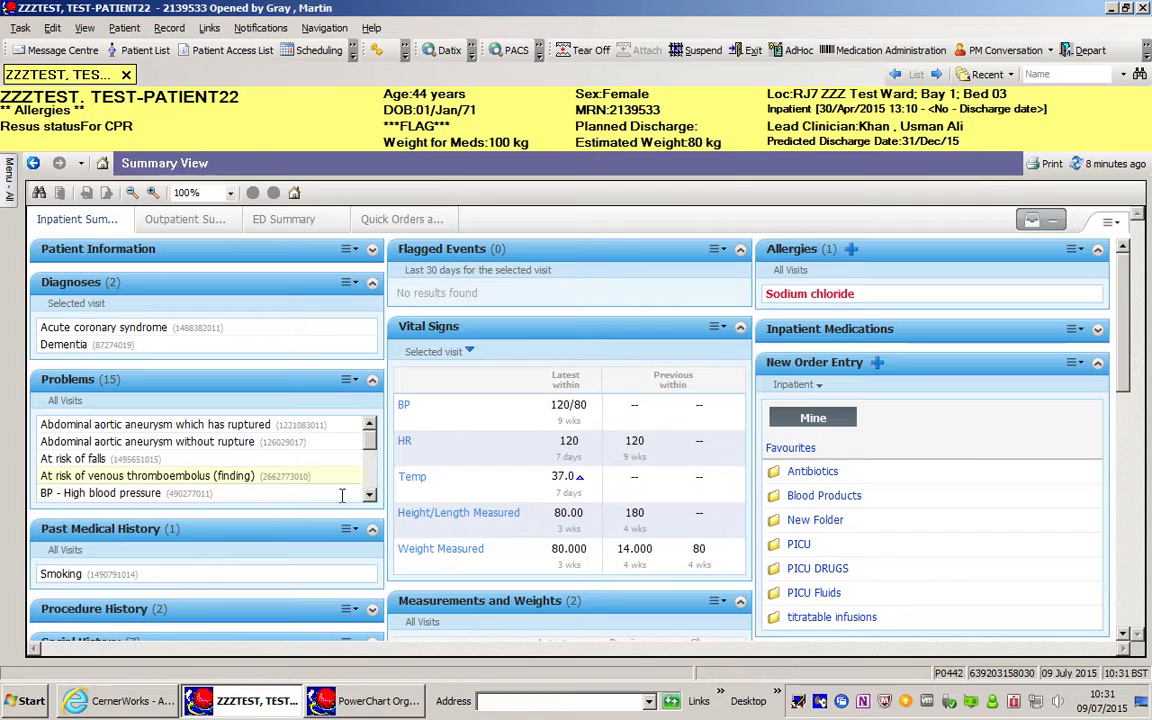
- Add the Clotting screen, blood order from the PICU favourites folder, associate it with Acute coronary syndrome, and proceed to signing
click(1098, 363)
click(1098, 363)
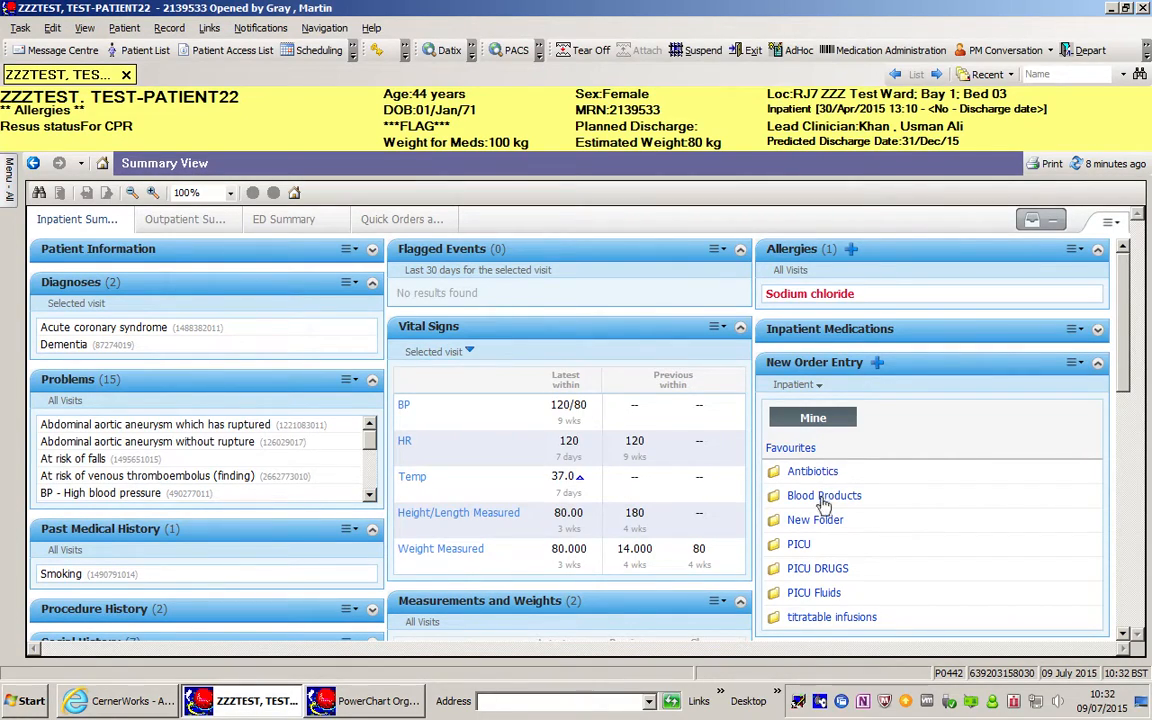
click(799, 545)
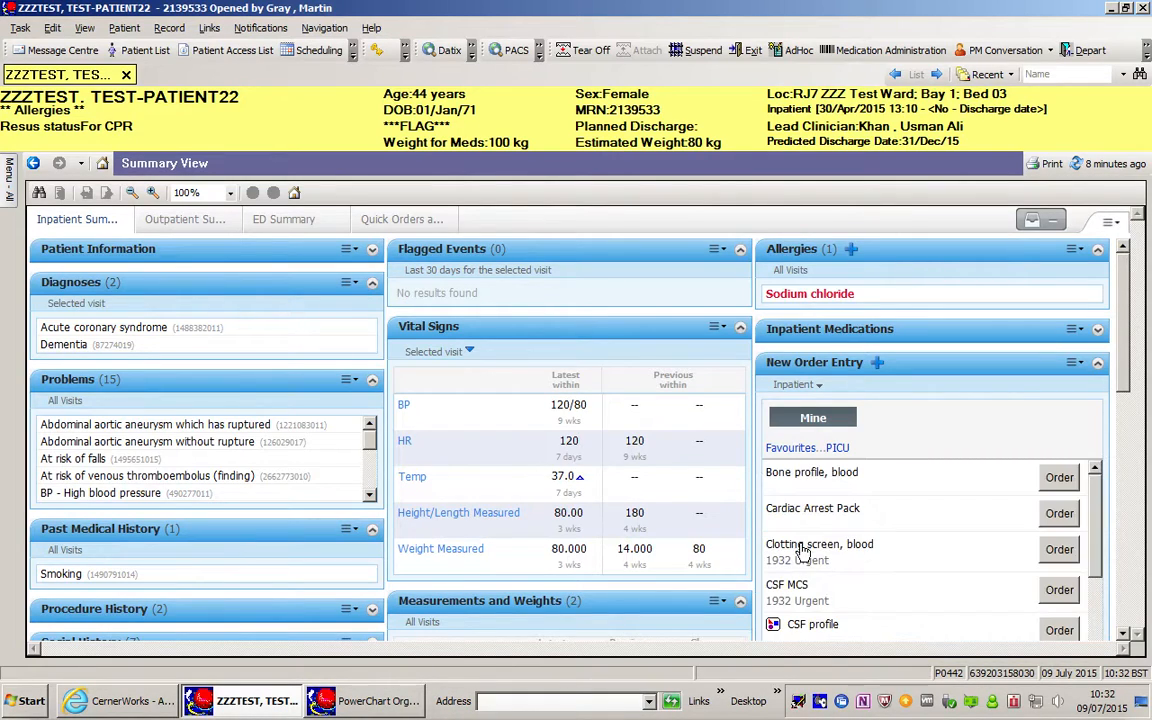
click(1064, 551)
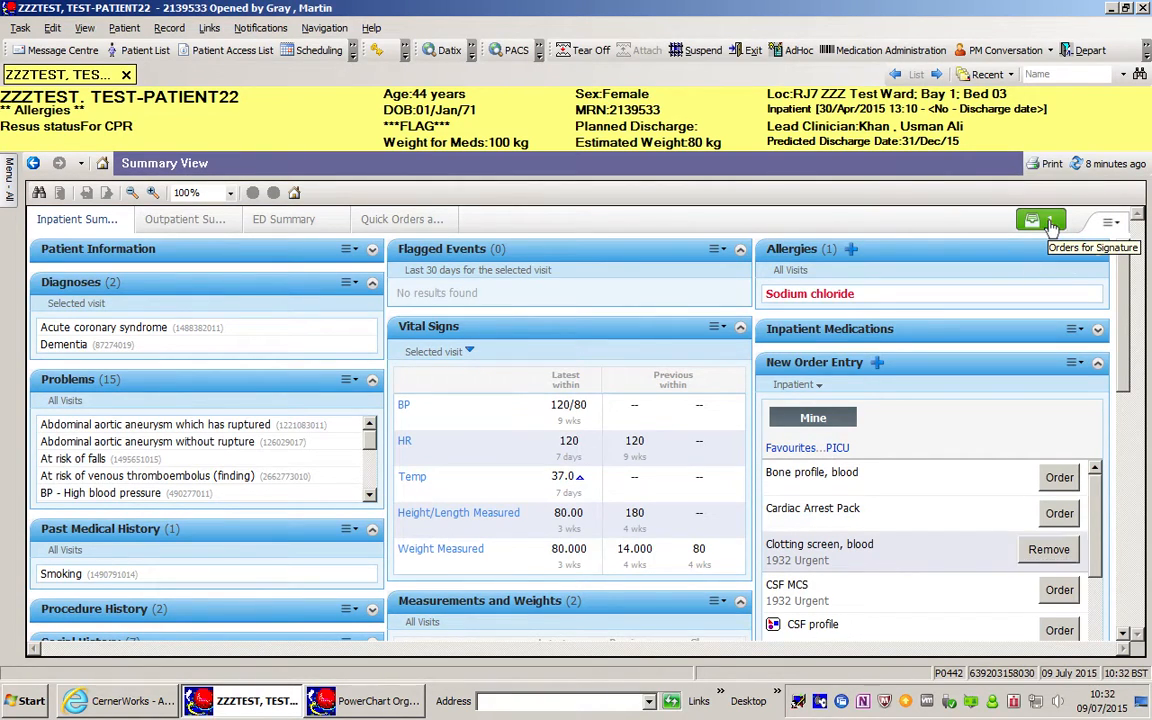
click(1051, 226)
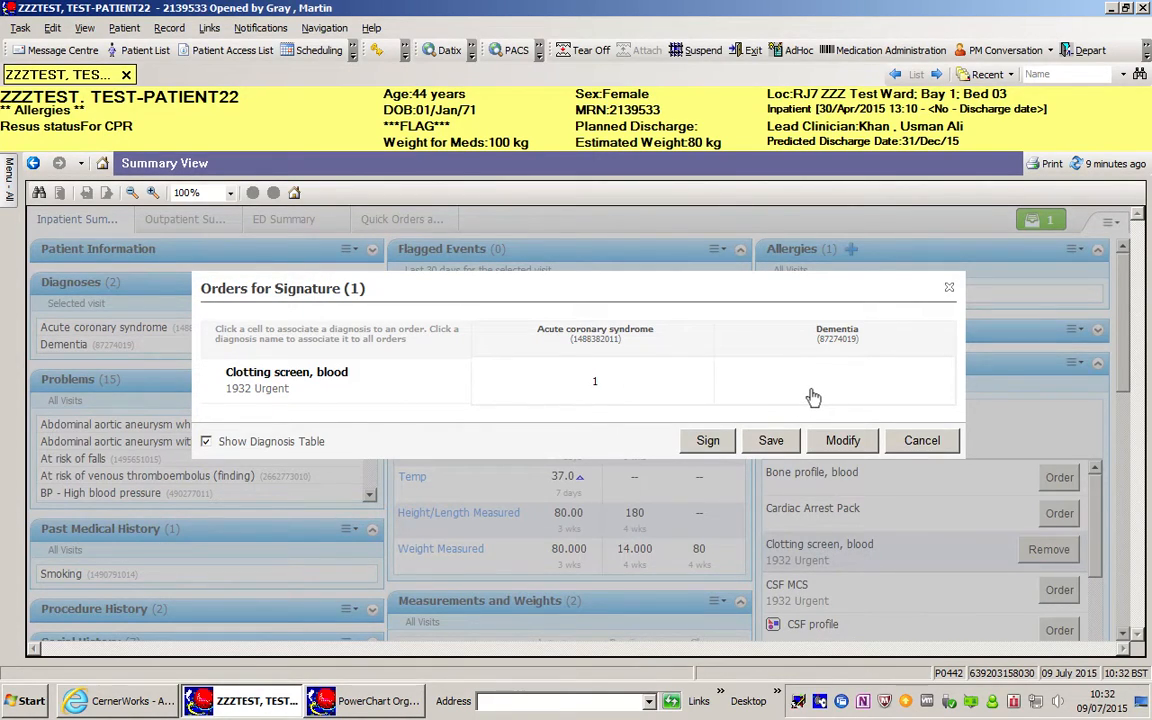
click(709, 448)
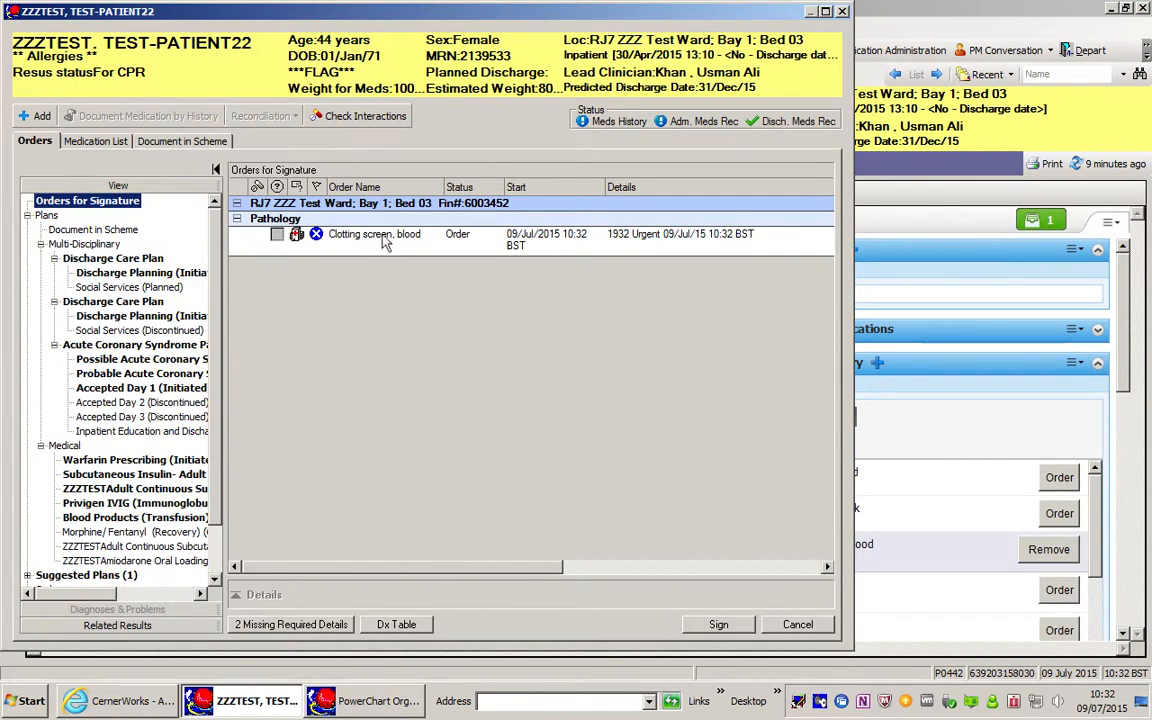
- Complete the clotting screen's required details with clinical details "bleeding" and anticoagulant therapy <None>, and sign the order
click(322, 247)
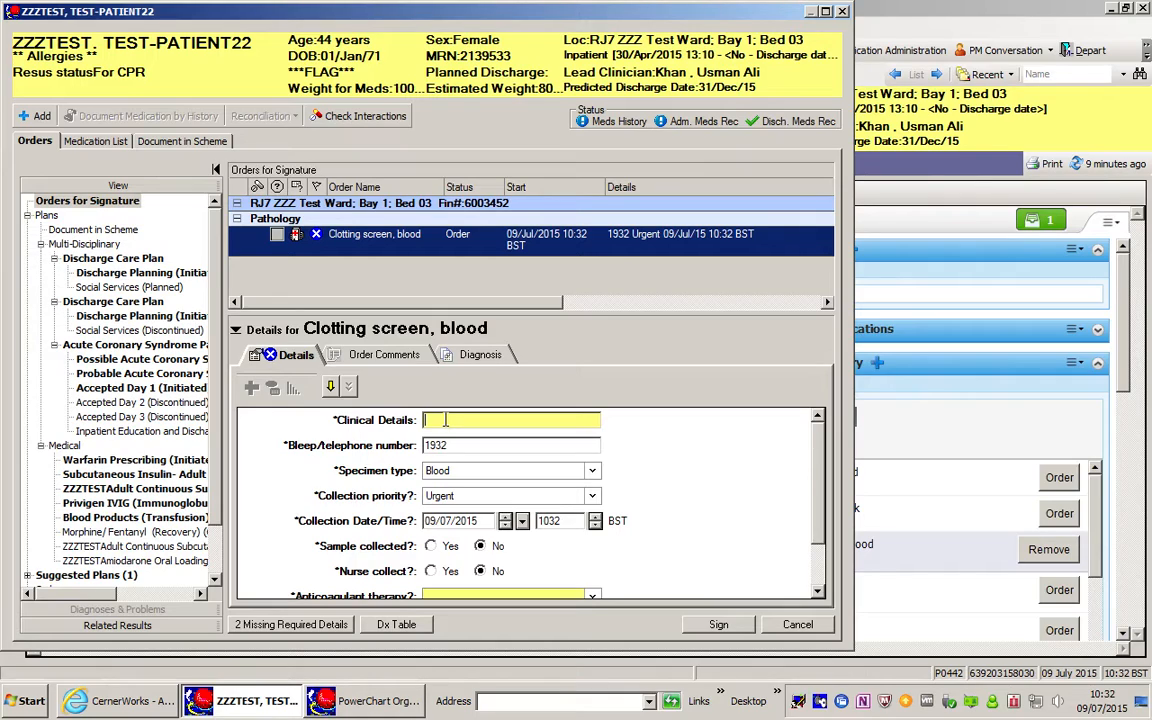
text(bleeding)
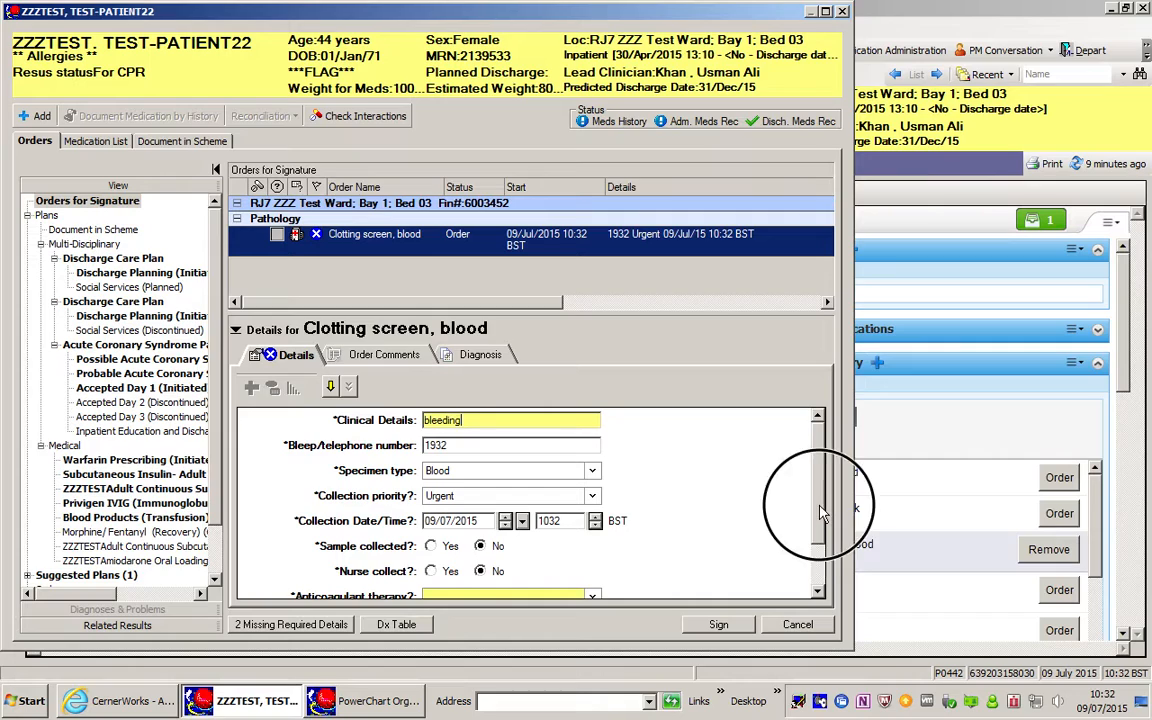
drag(819, 505, 817, 550)
click(592, 535)
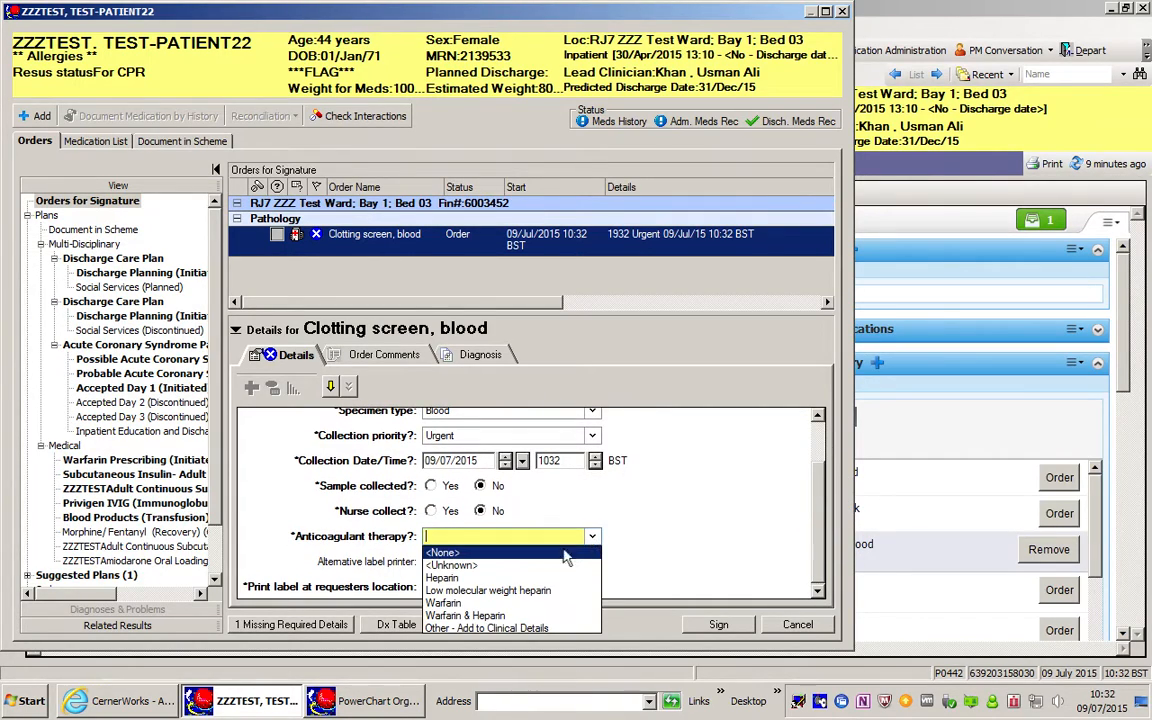
click(502, 554)
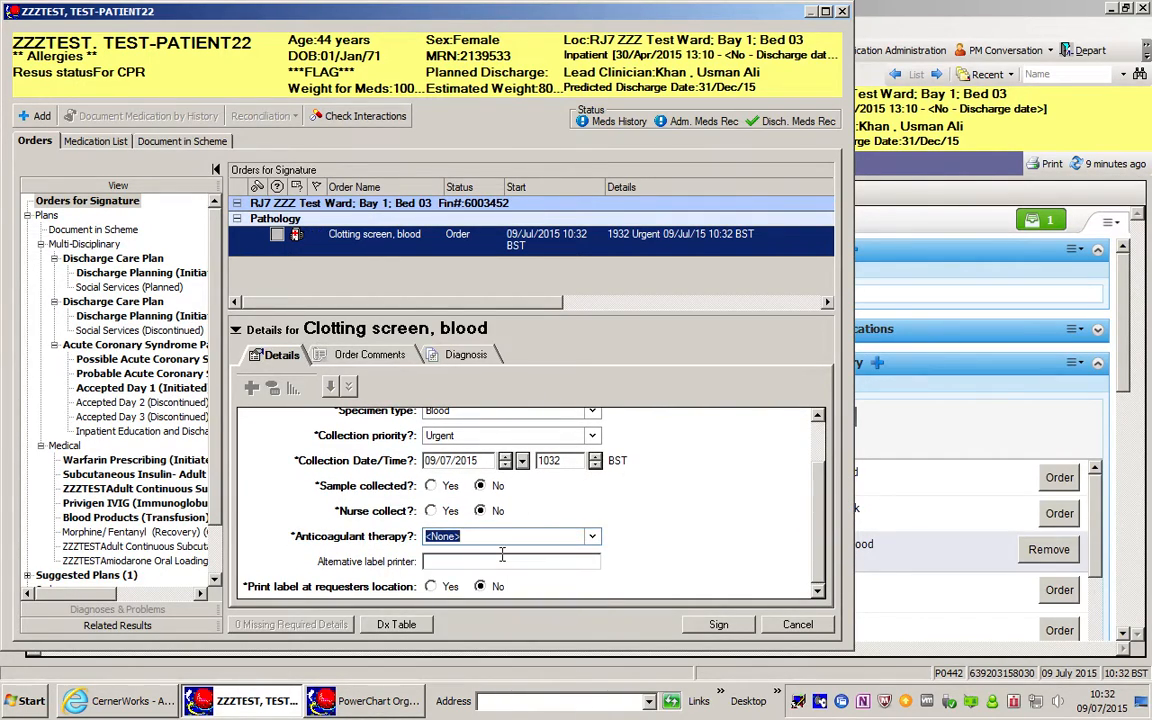
click(719, 624)
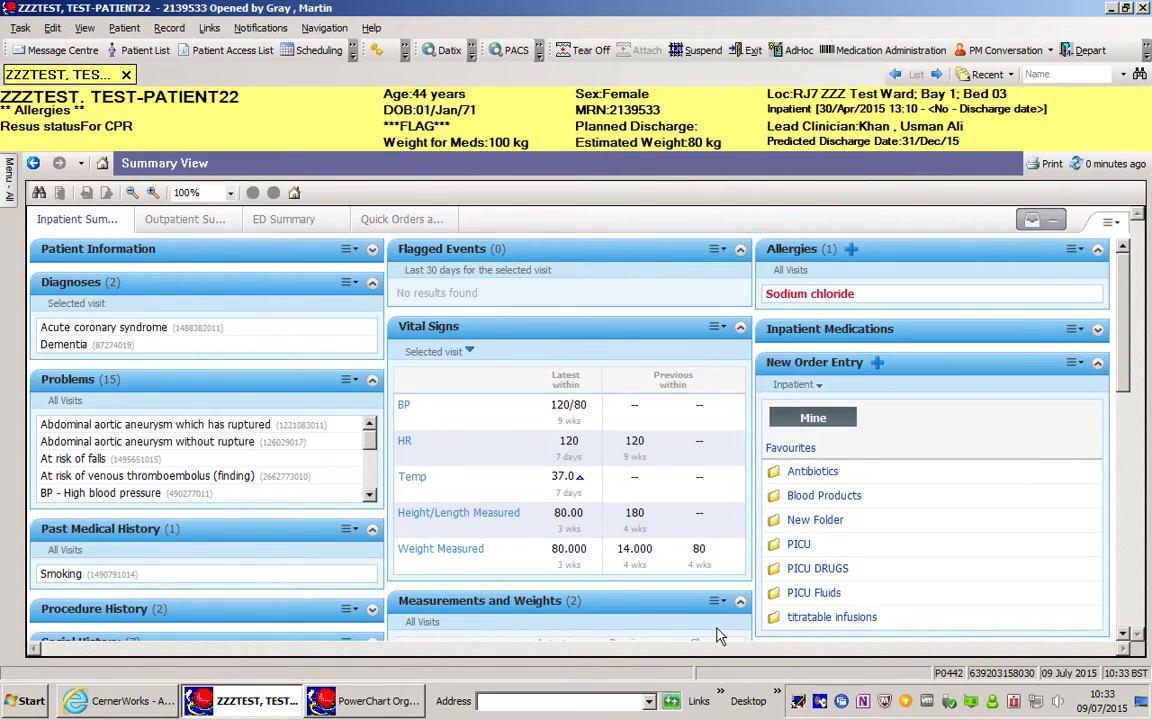
- Add another Clotting screen, blood order from the PICU favourites, associate it with Acute coronary syndrome, and proceed to signing
click(799, 545)
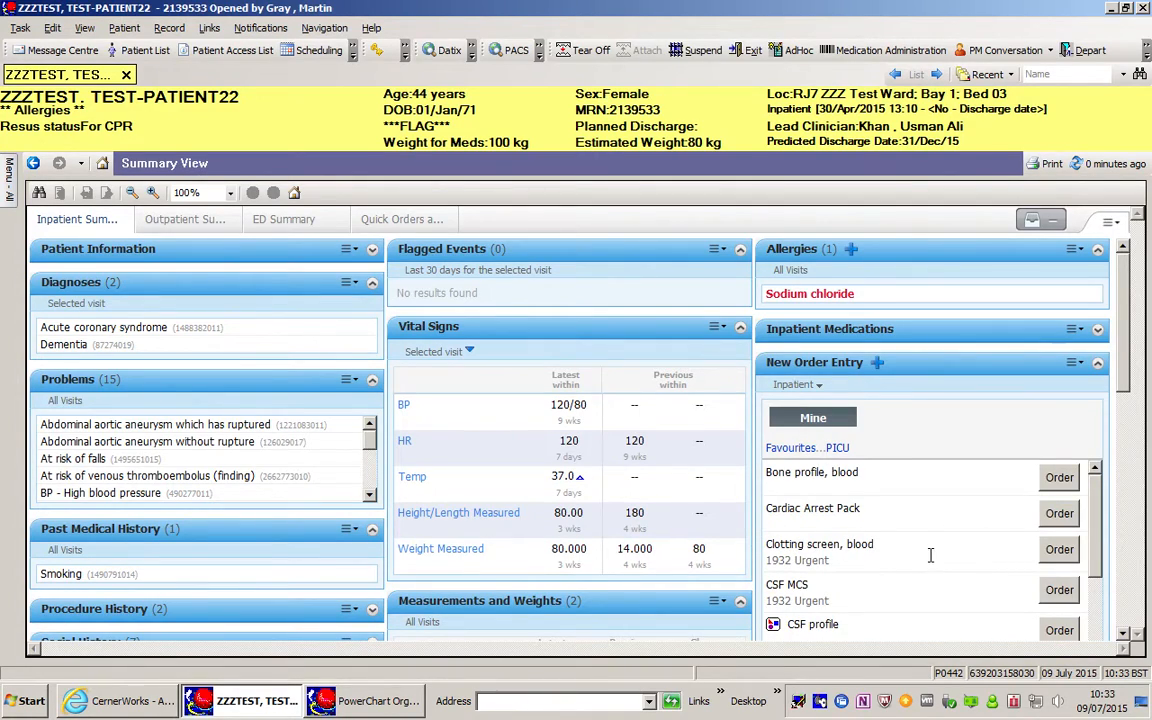
click(1059, 550)
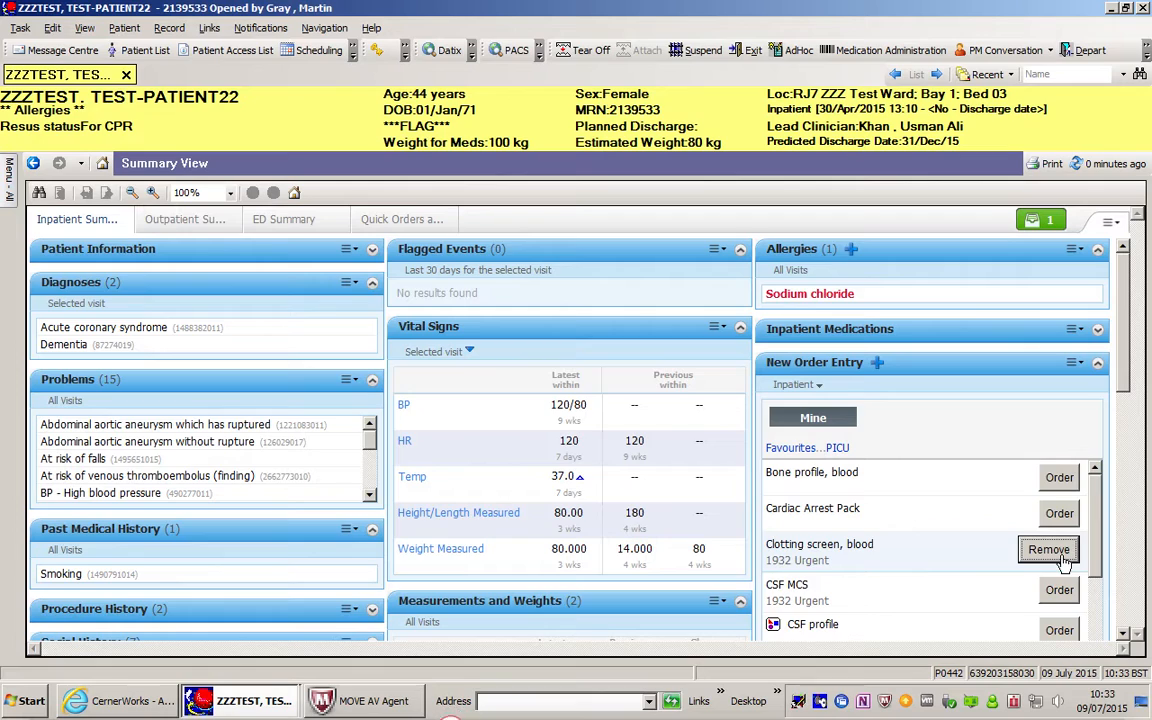
click(1041, 221)
click(592, 386)
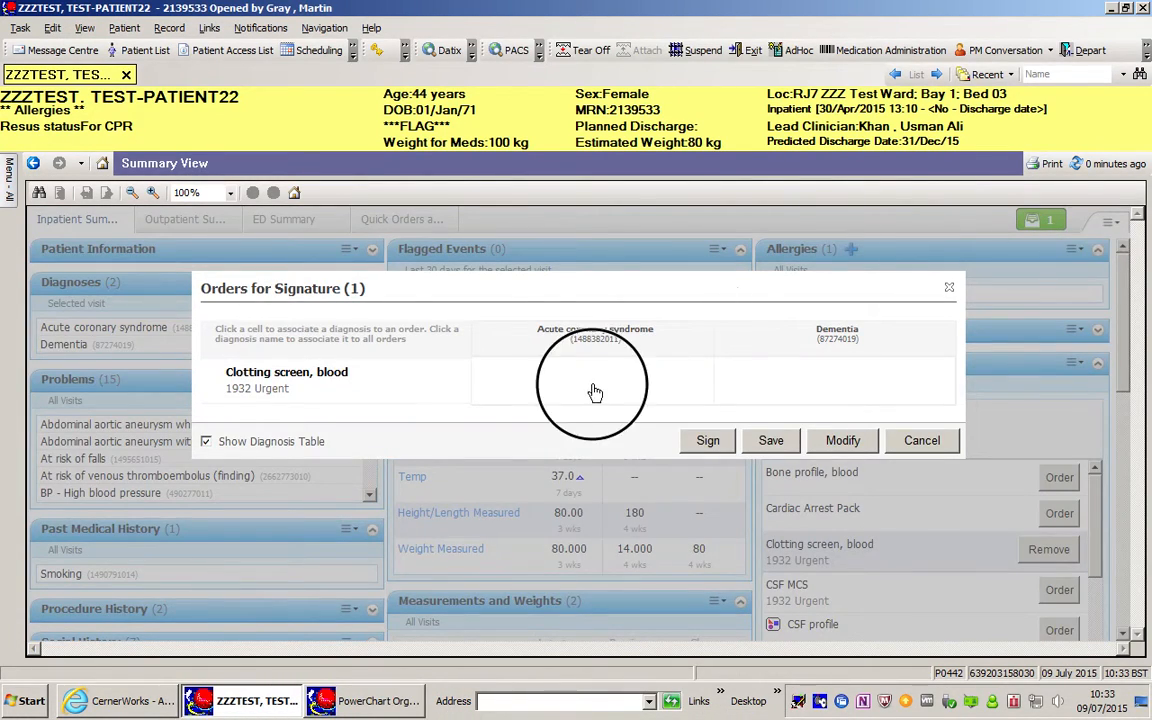
click(710, 440)
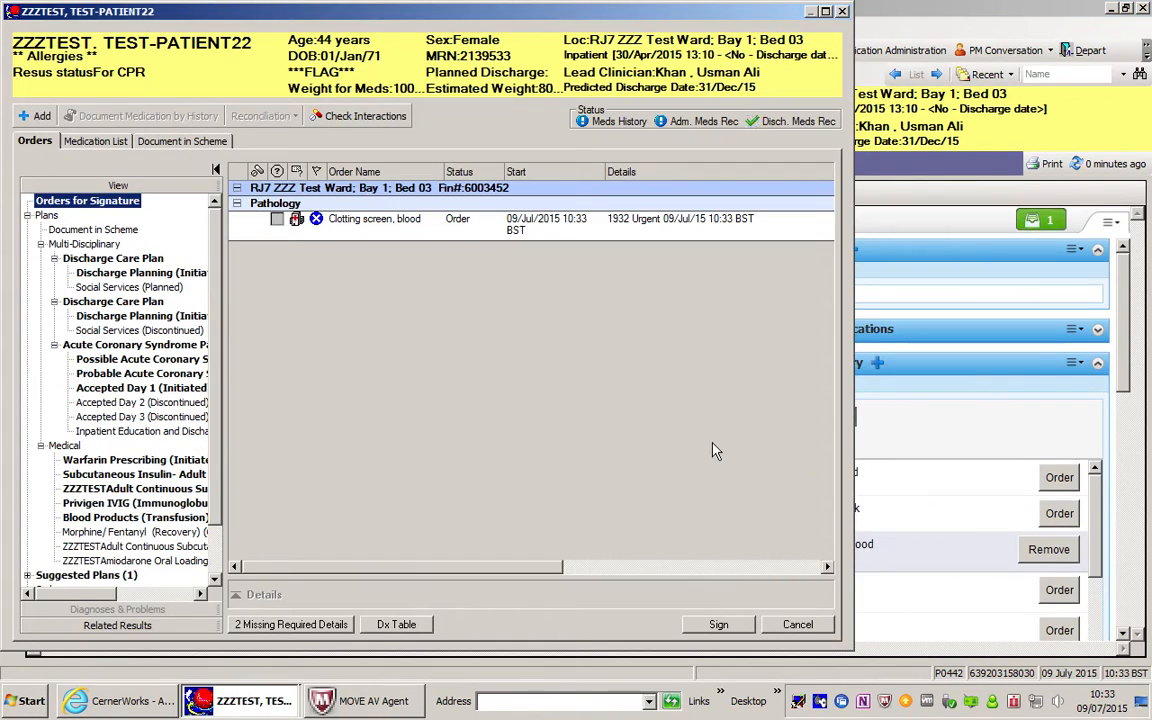
- Review the new clotting screen's order details and cancel the order entry, discarding the pending actions
click(446, 229)
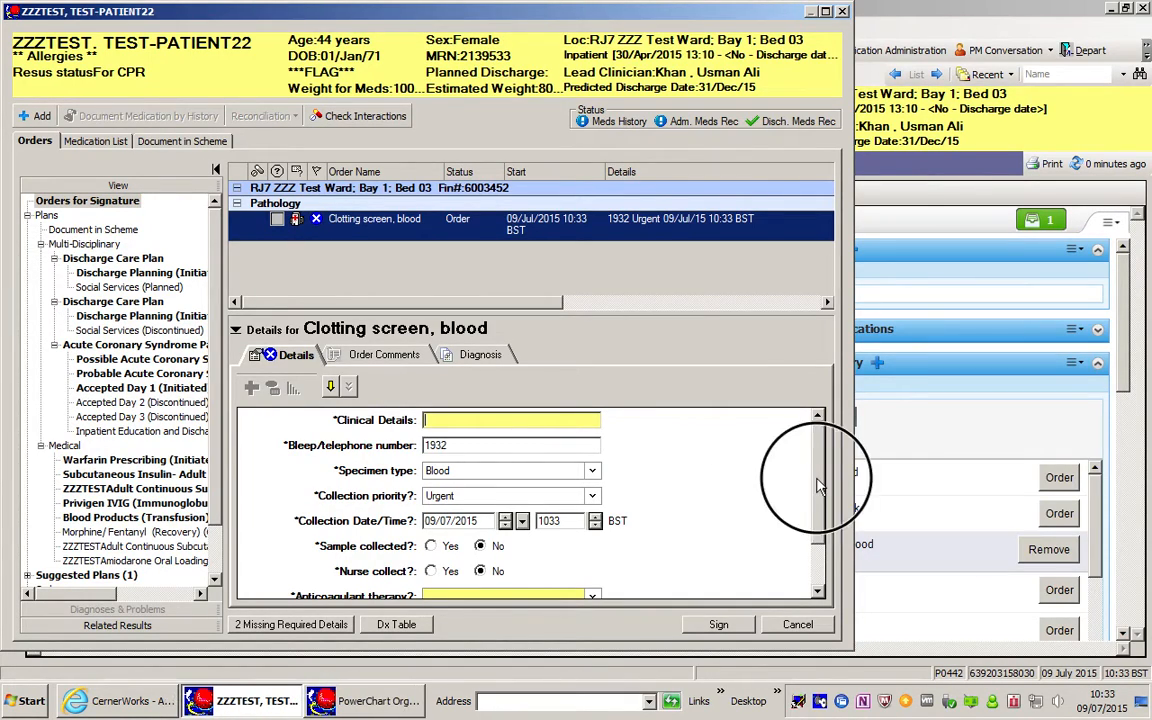
click(818, 550)
drag(818, 489, 818, 416)
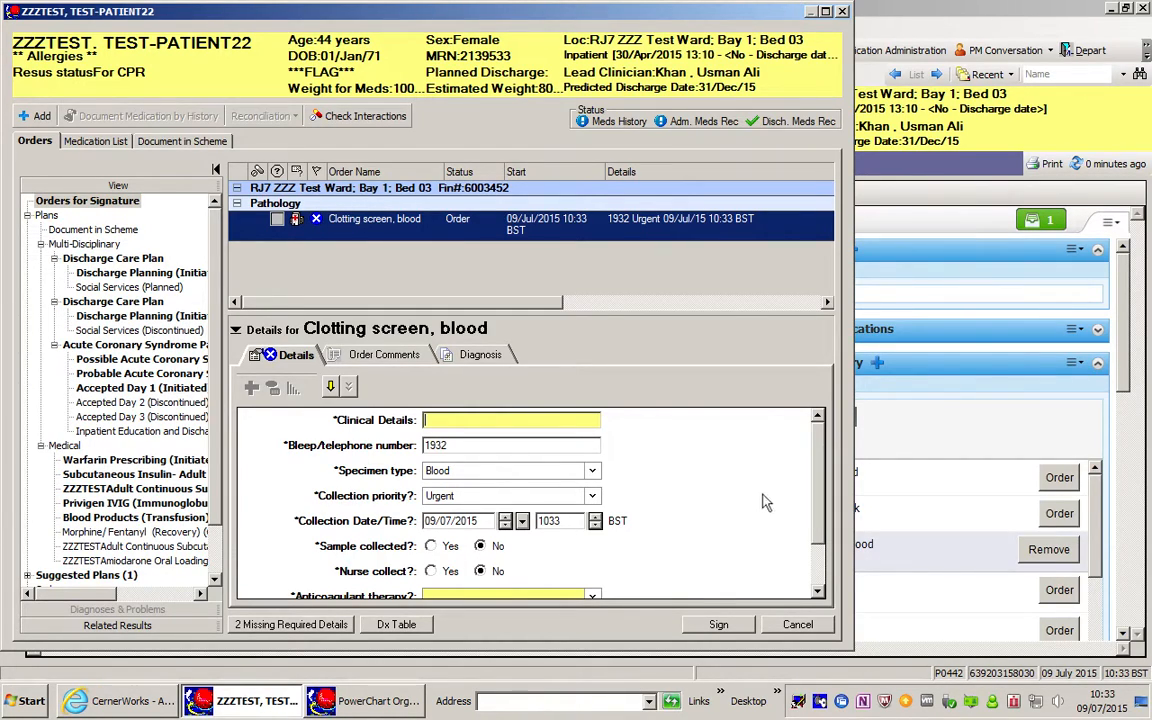
drag(822, 515, 822, 572)
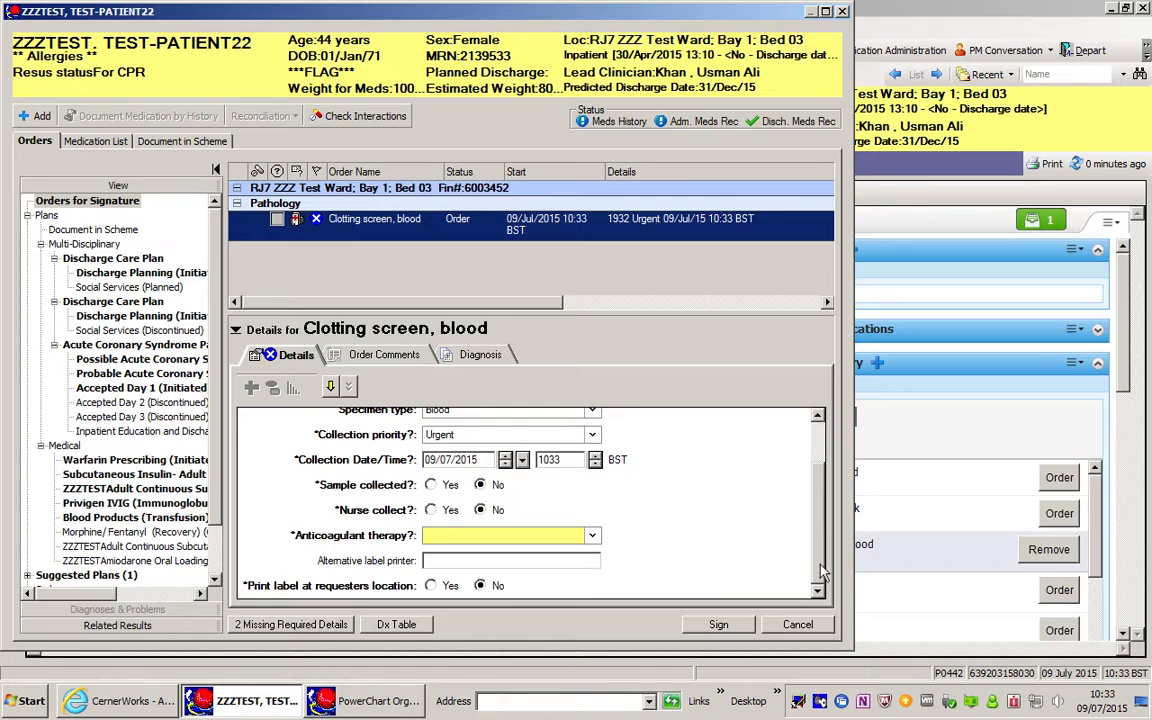
click(797, 625)
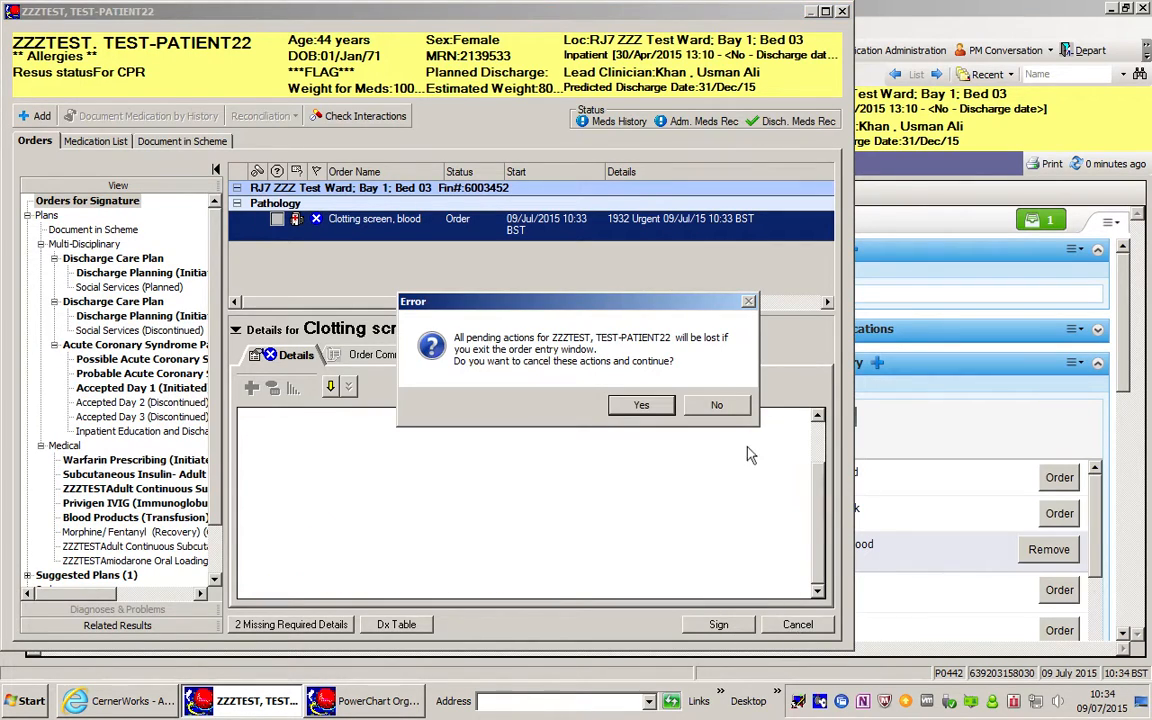
click(641, 406)
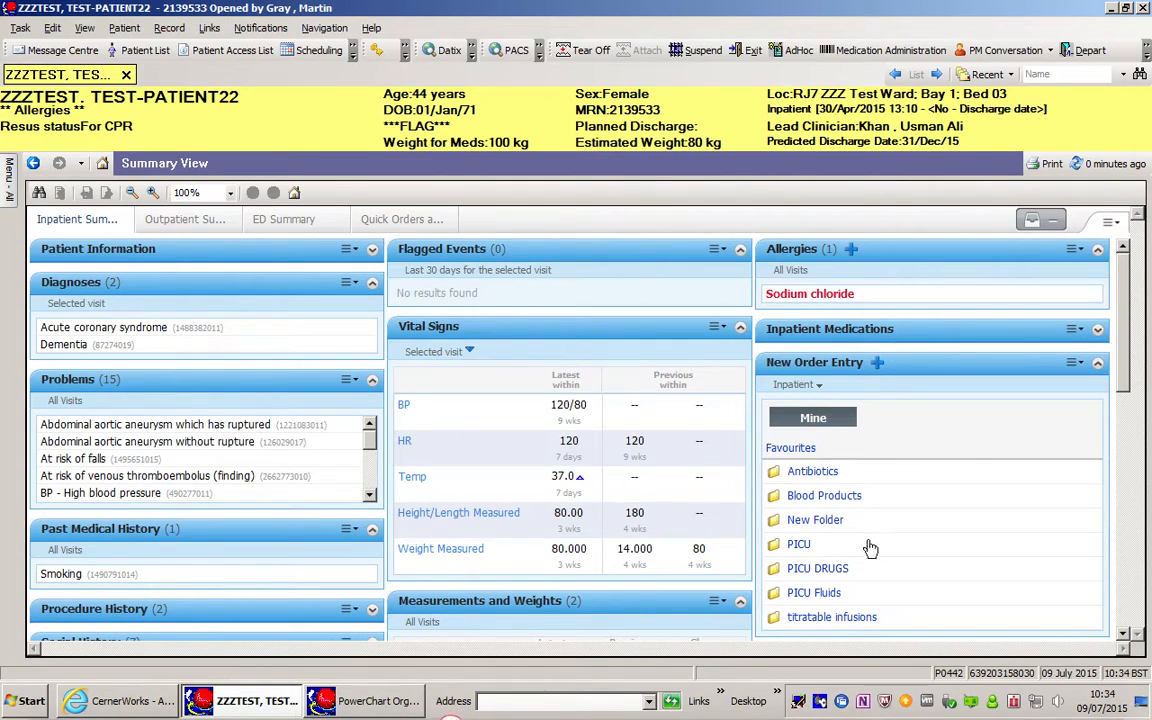
- Display the Quick Orders page and look through the available specialty views and the Neurosurgery order list
click(400, 219)
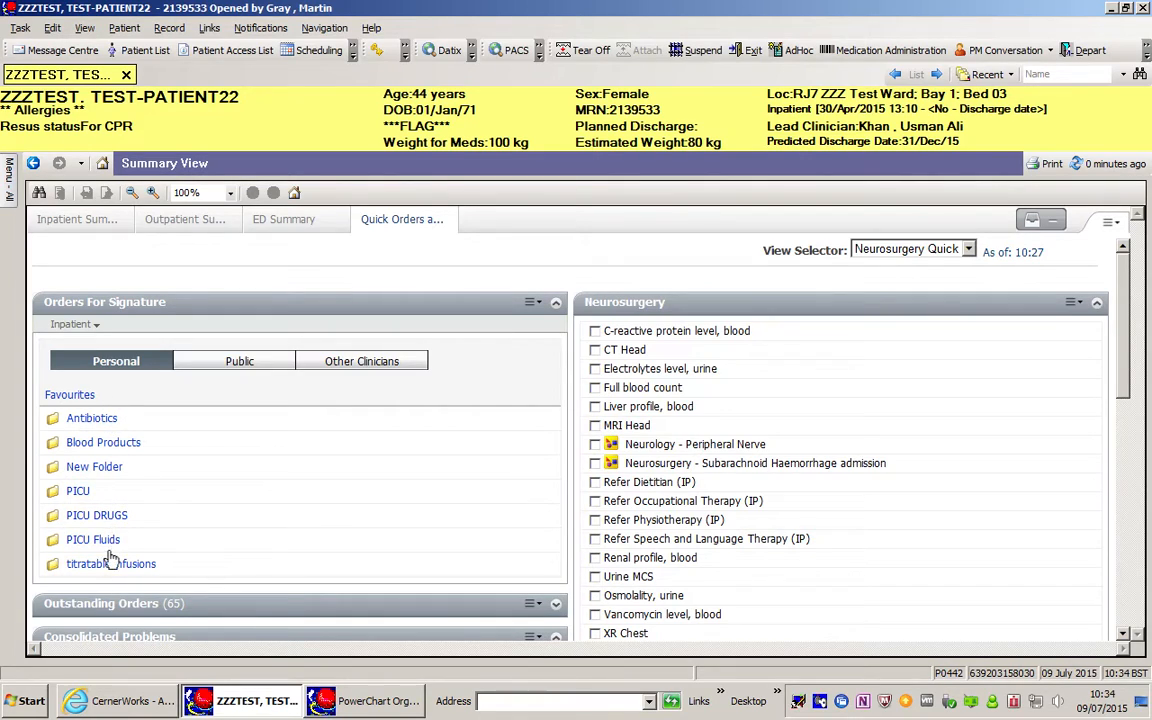
click(969, 252)
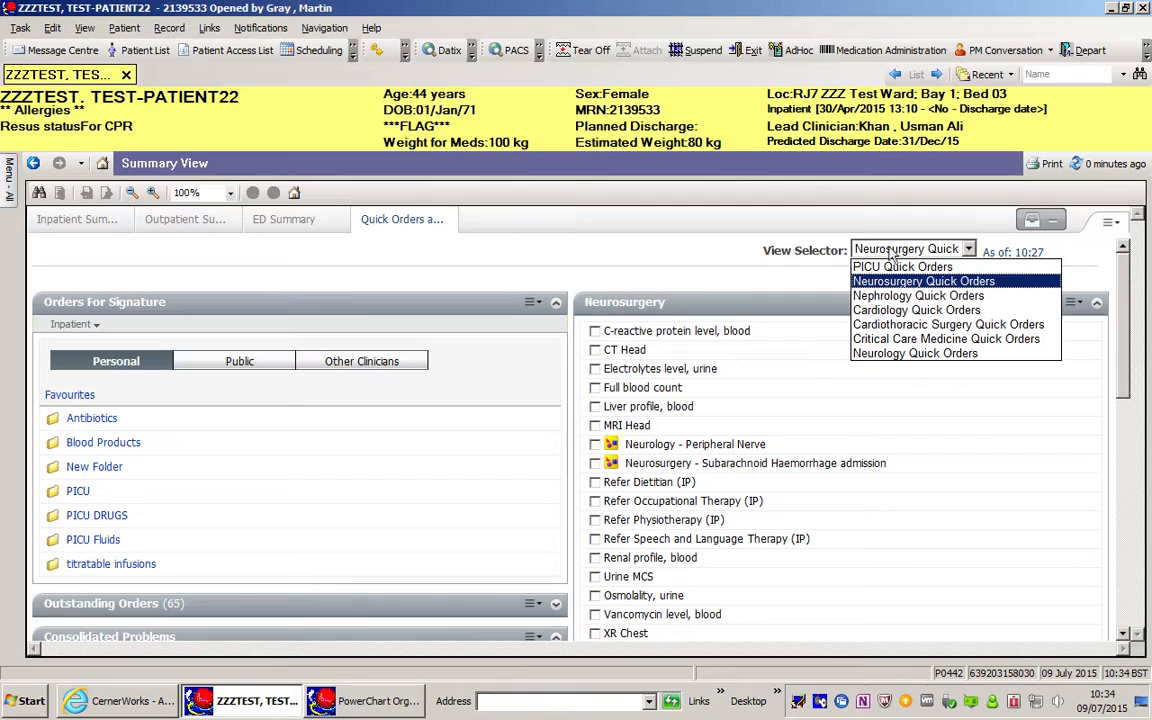
click(687, 249)
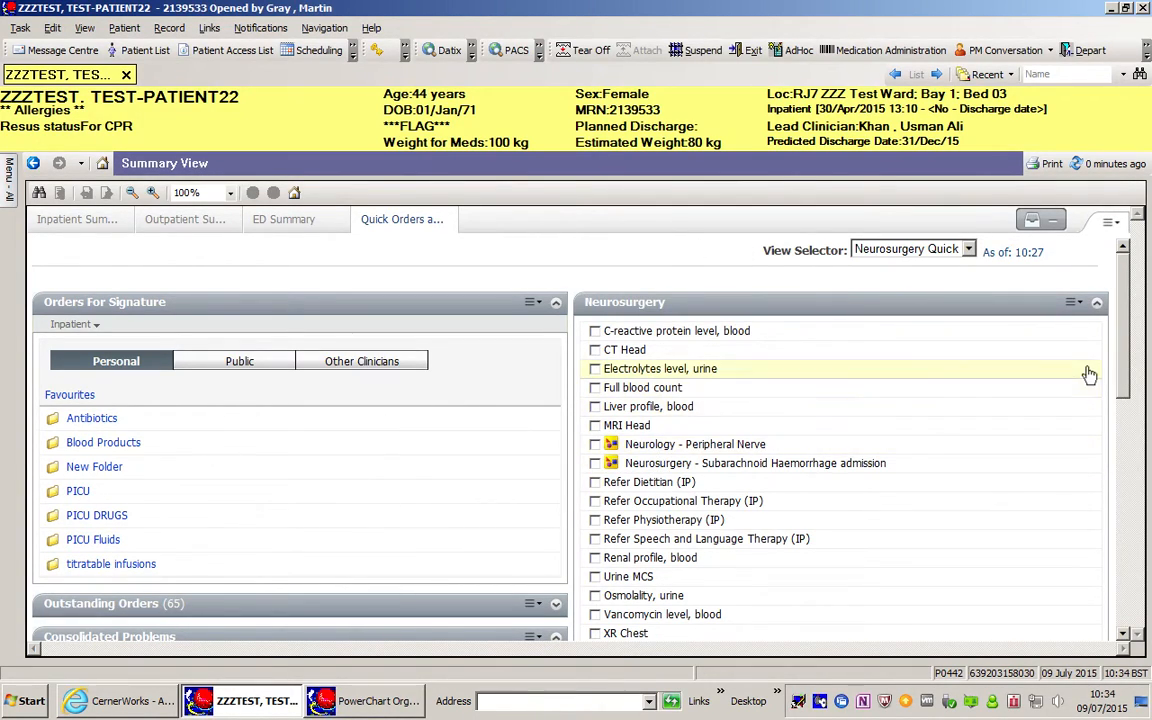
mouse_move(1120, 373)
mouse_down()
mouse_move(1124, 577)
mouse_move(1124, 360)
mouse_up()
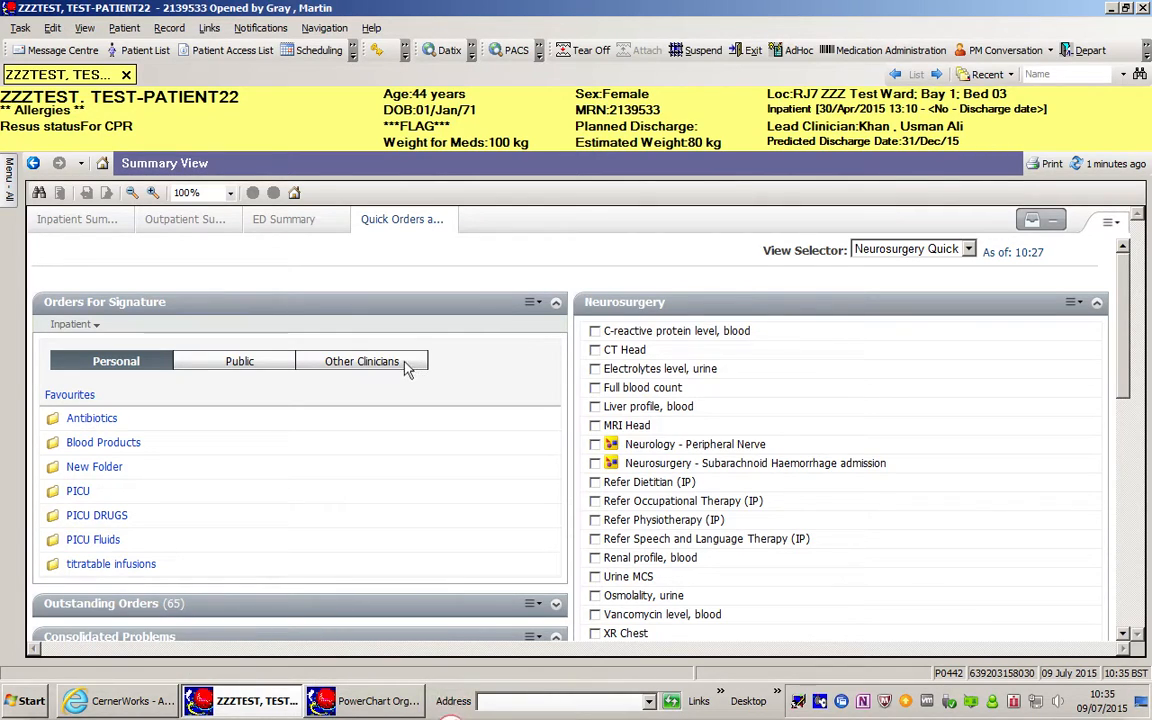
- Look up another clinician's favourites by surname and browse their Renal Transplant Annual Profile folder
click(400, 362)
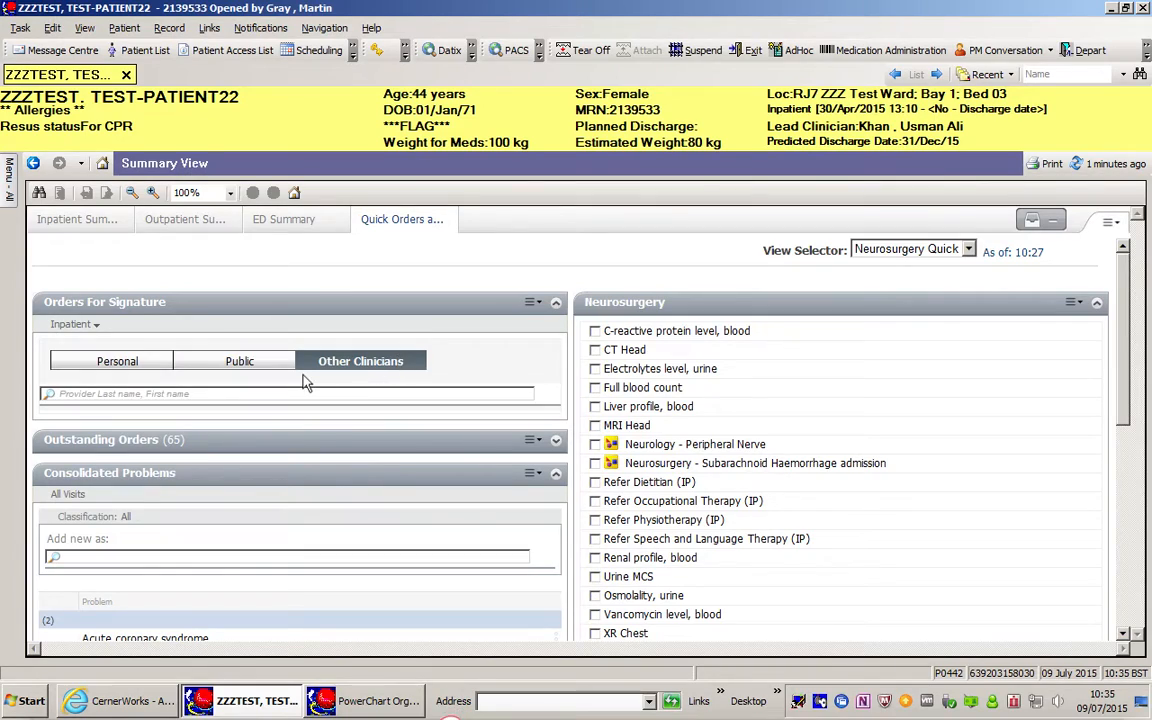
click(258, 394)
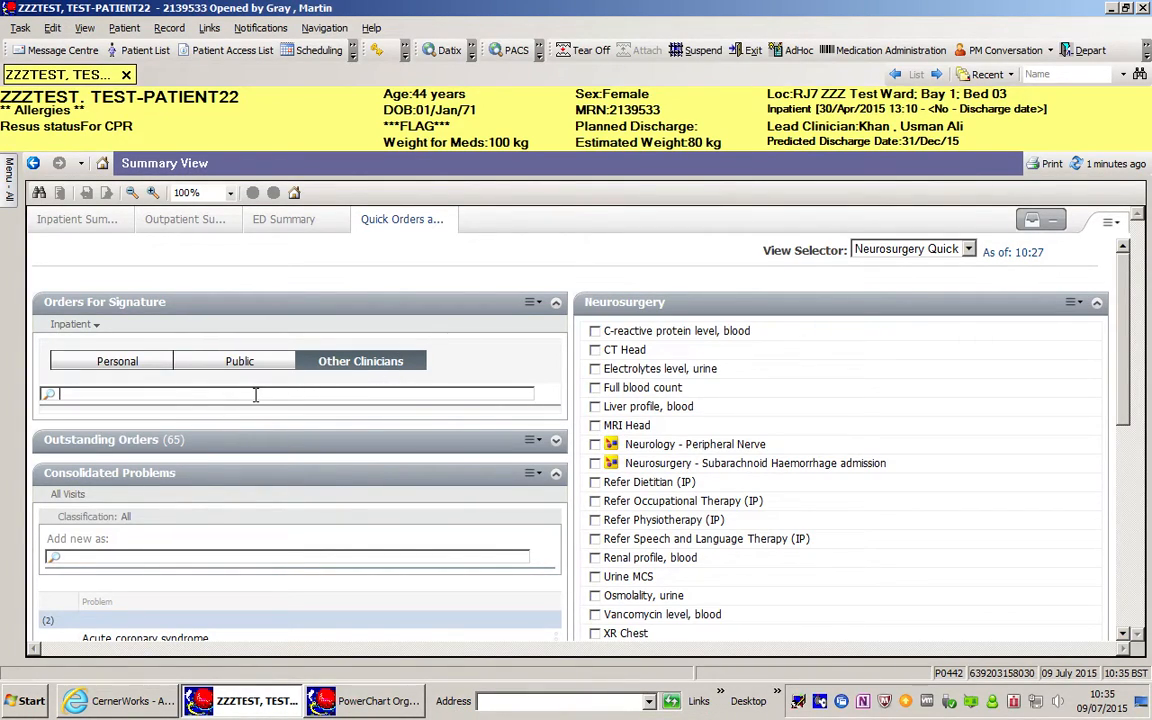
text(pop)
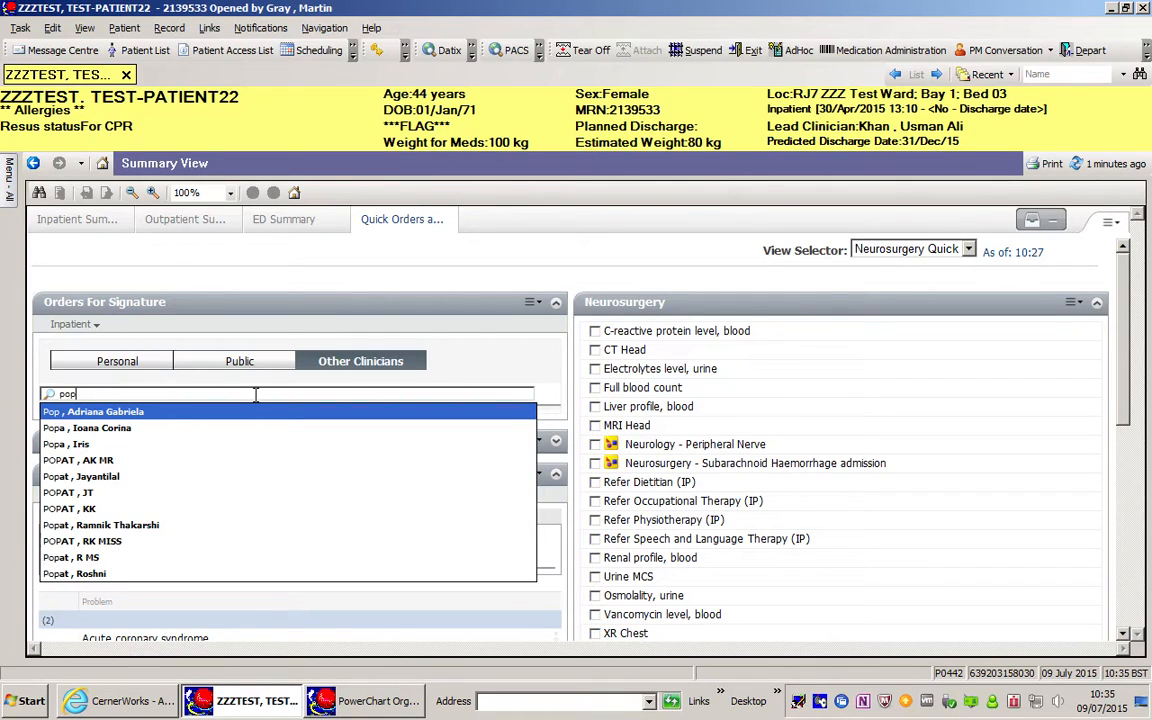
text(oo)
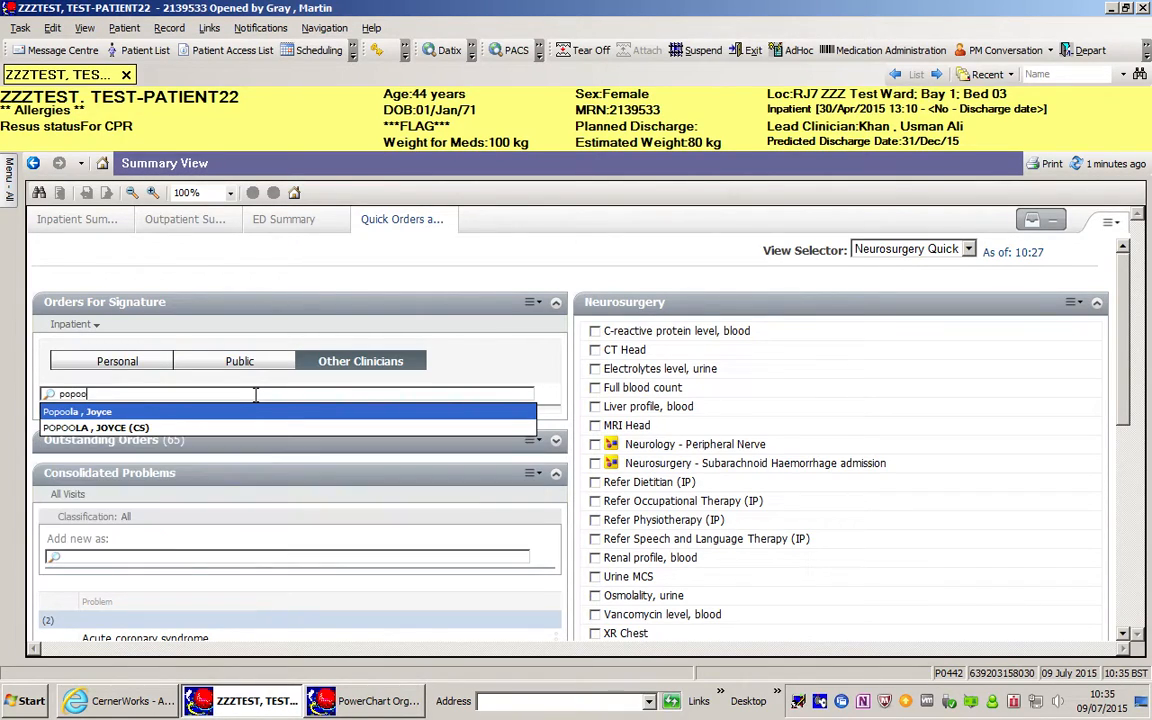
click(170, 418)
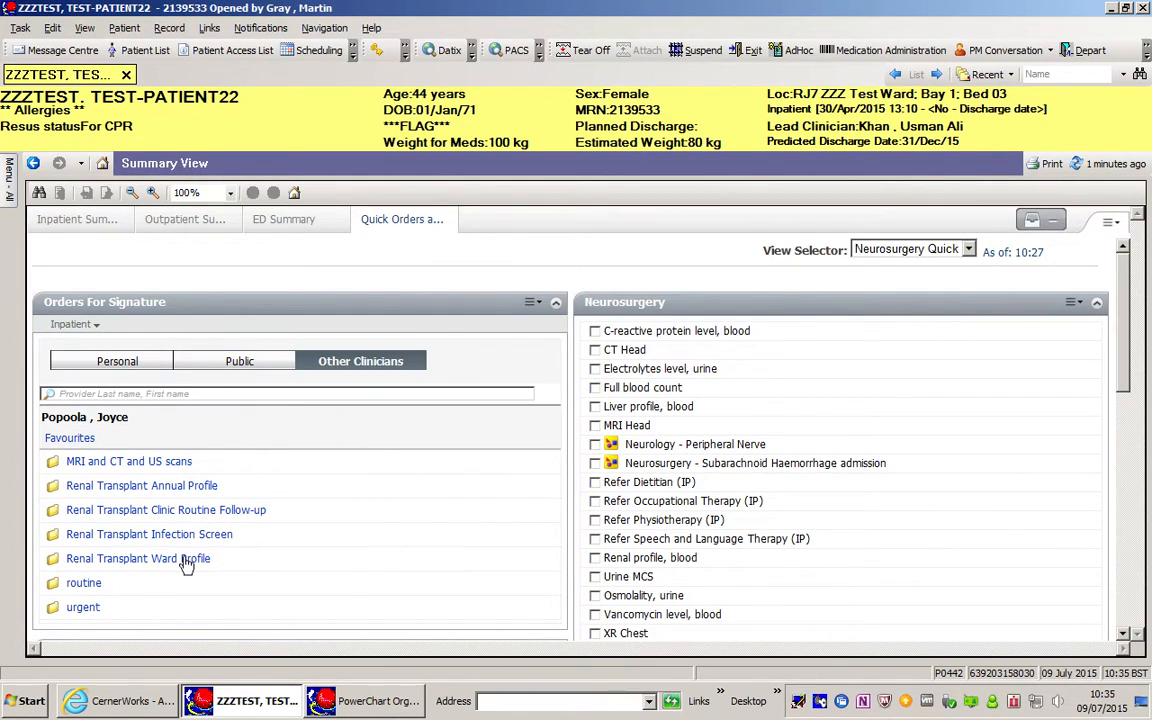
click(180, 487)
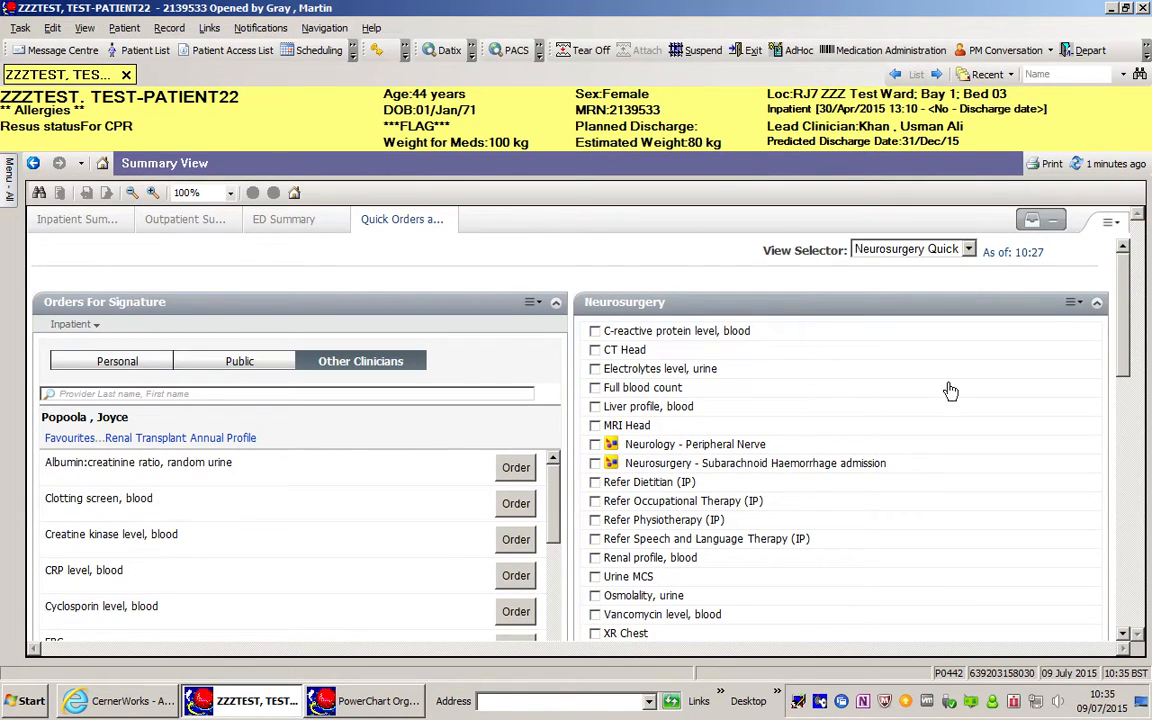
mouse_move(1122, 342)
mouse_down()
mouse_move(1124, 385)
mouse_move(1123, 290)
mouse_up()
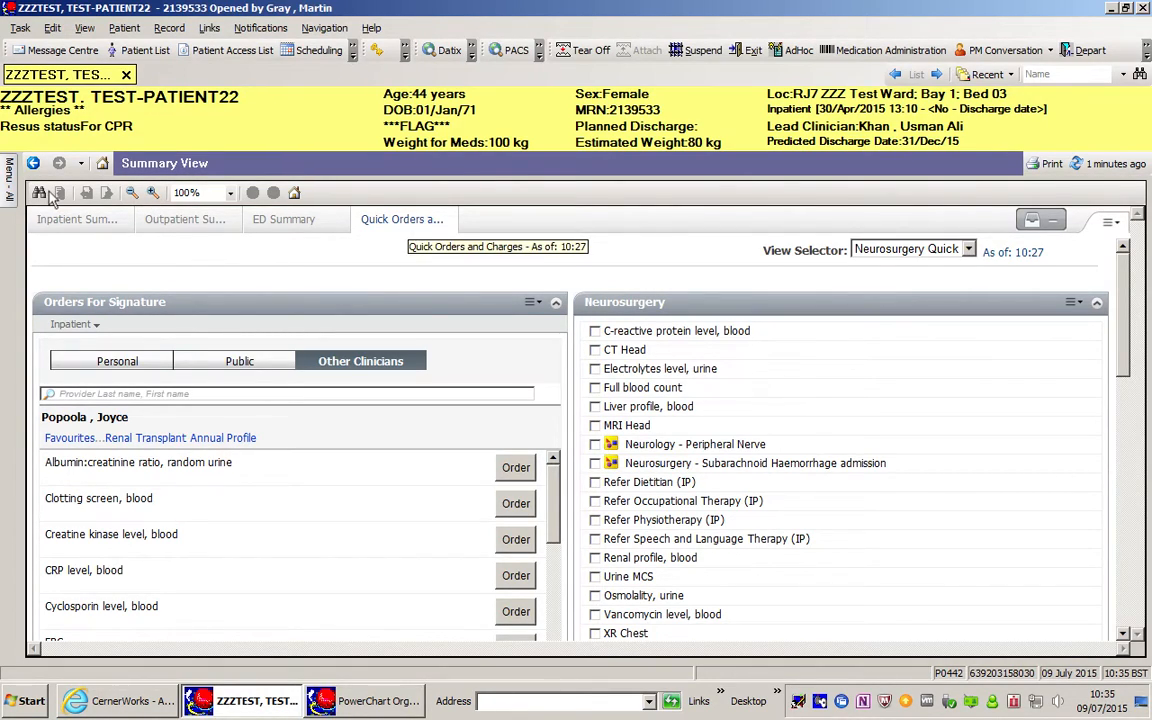
- Start adding a new order from the patient's Orders page and search the catalogue for "XR chest"
mouse_move(9, 192)
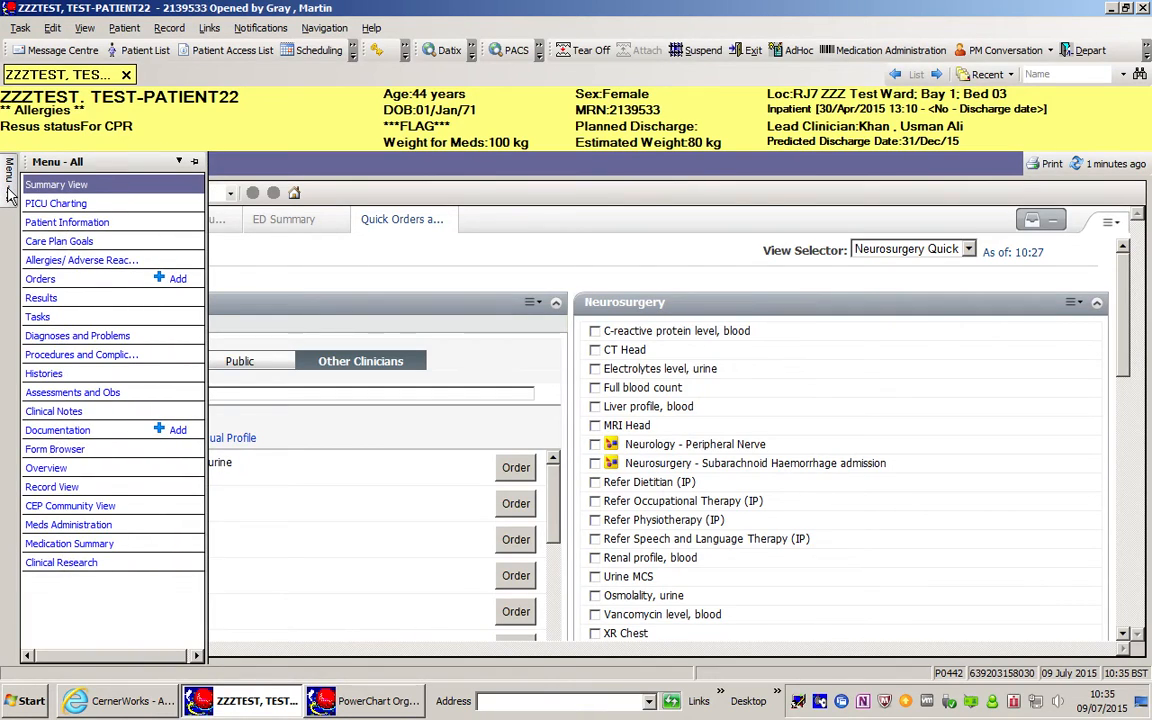
click(40, 279)
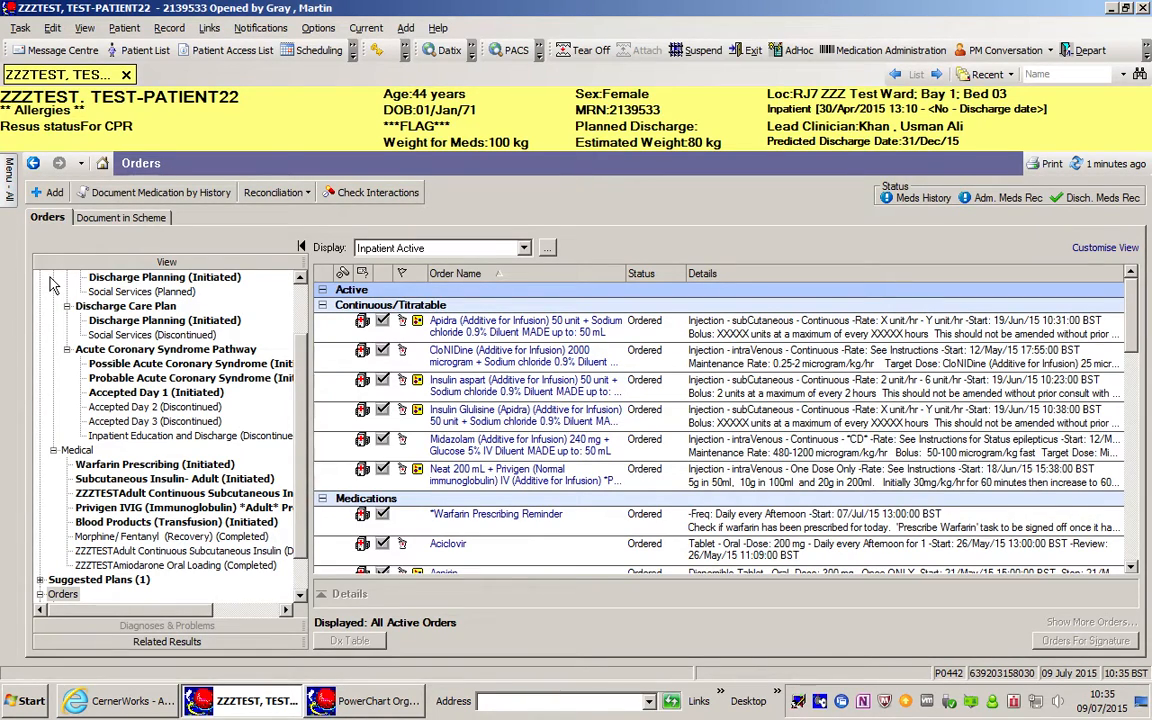
click(52, 192)
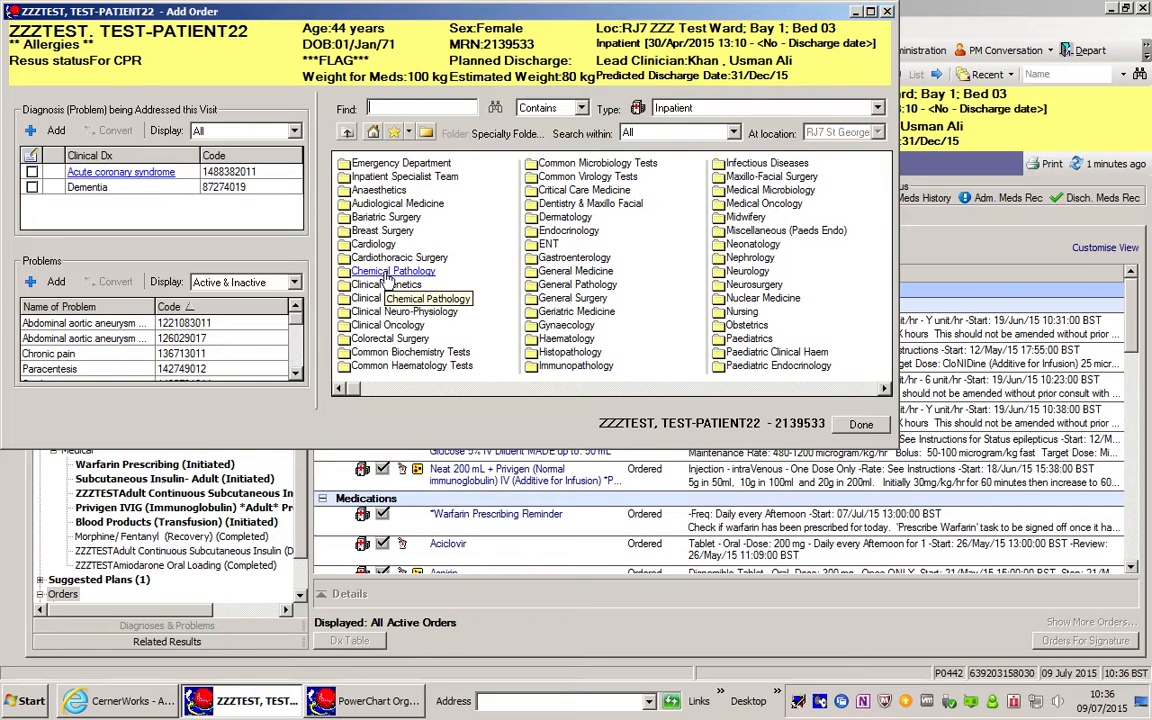
text(X)
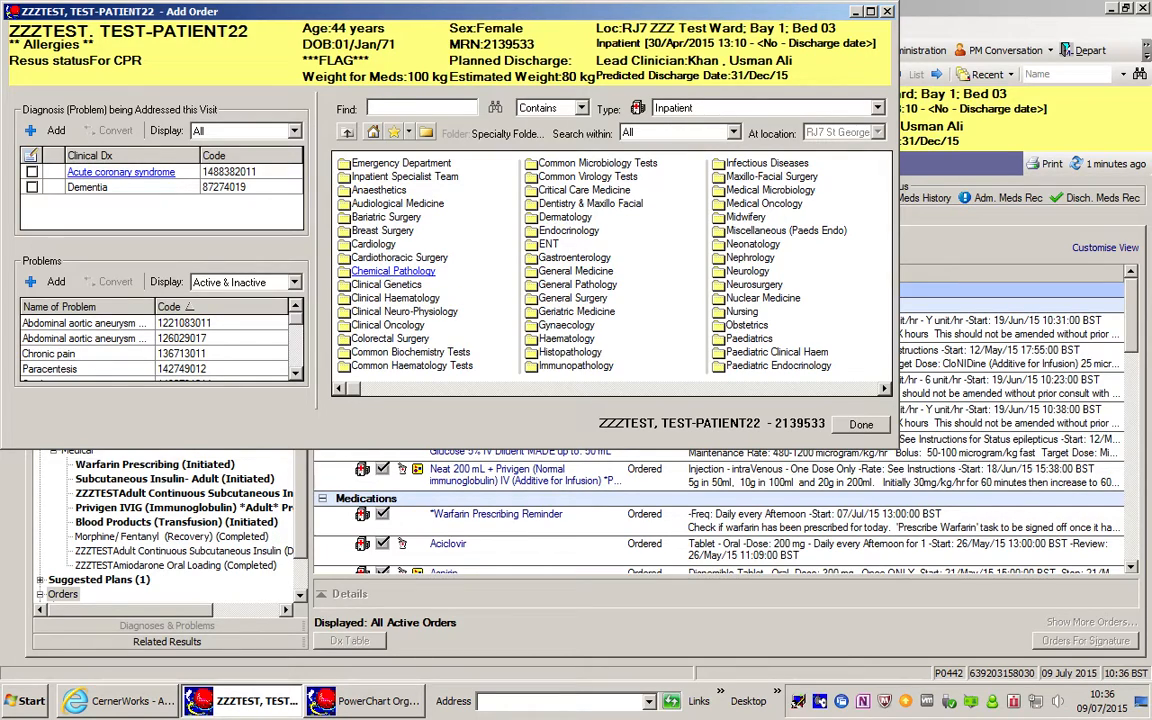
text(R chest)
key(Return)
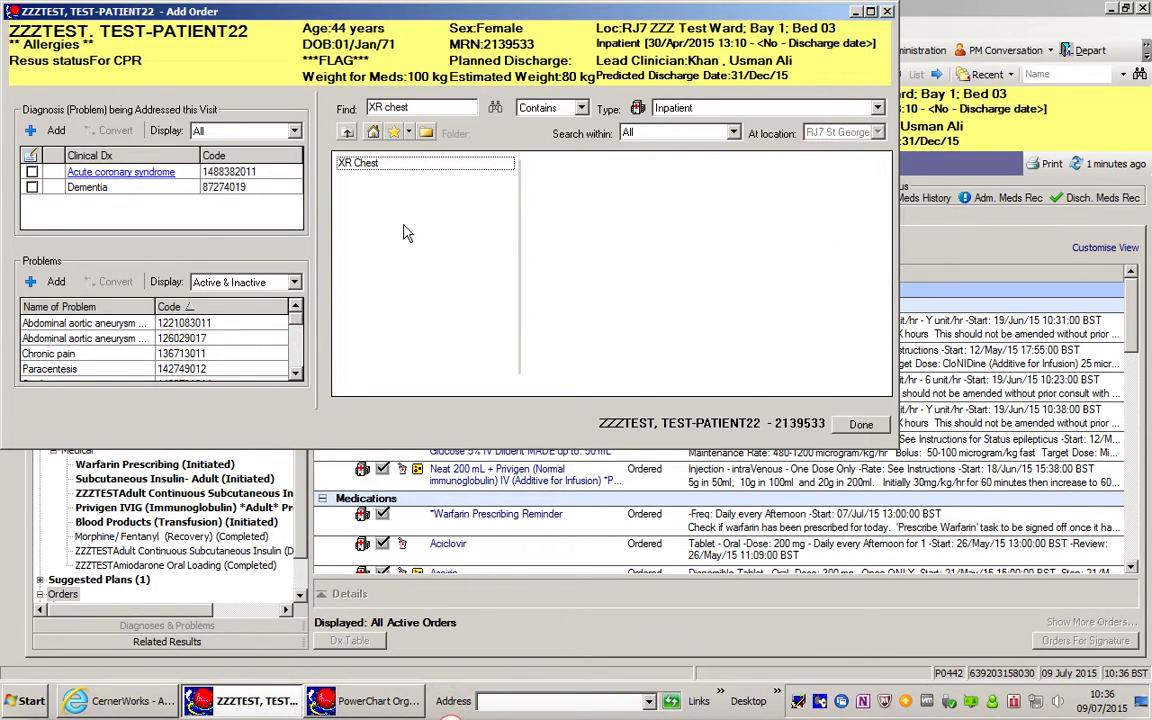
- Add the XR Chest order, entering the bleep number, Inpatient as the priority and Main Radiology as the place of examination
click(366, 163)
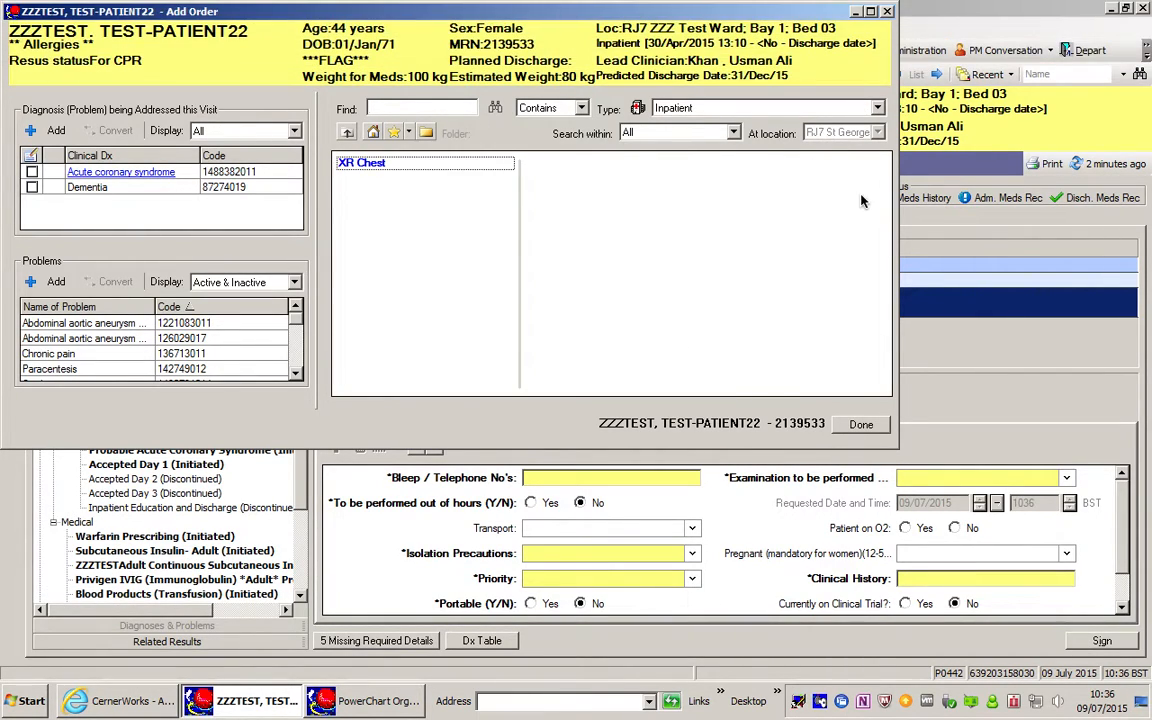
click(887, 12)
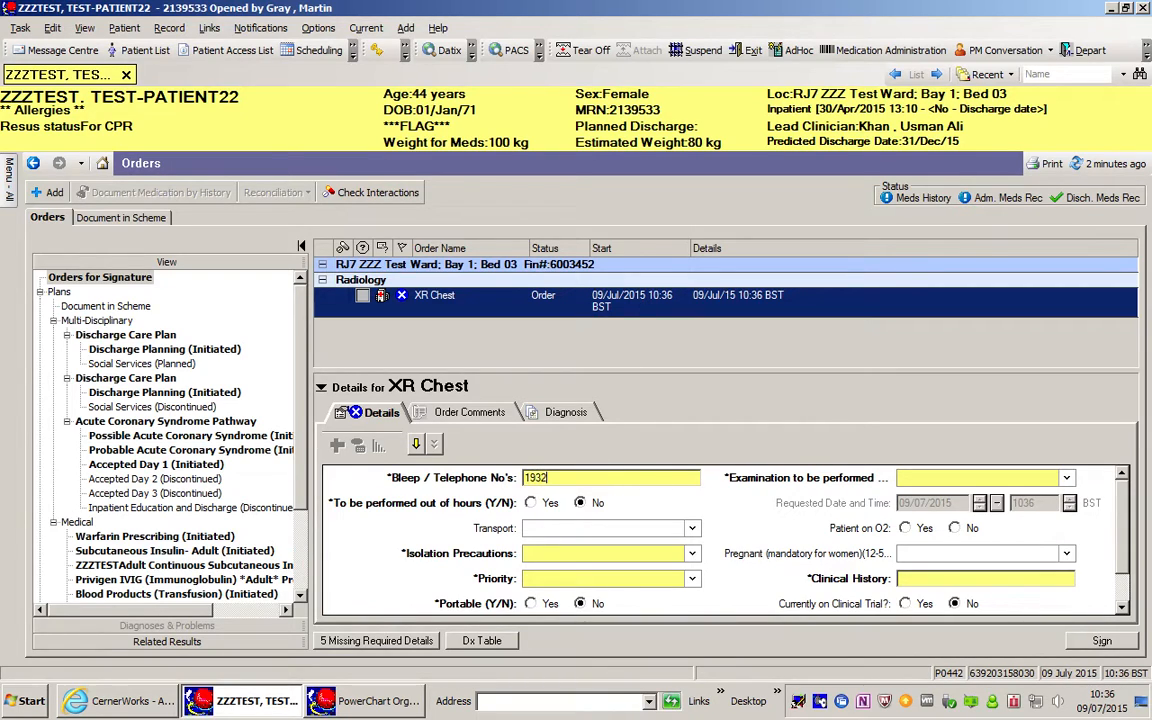
click(691, 578)
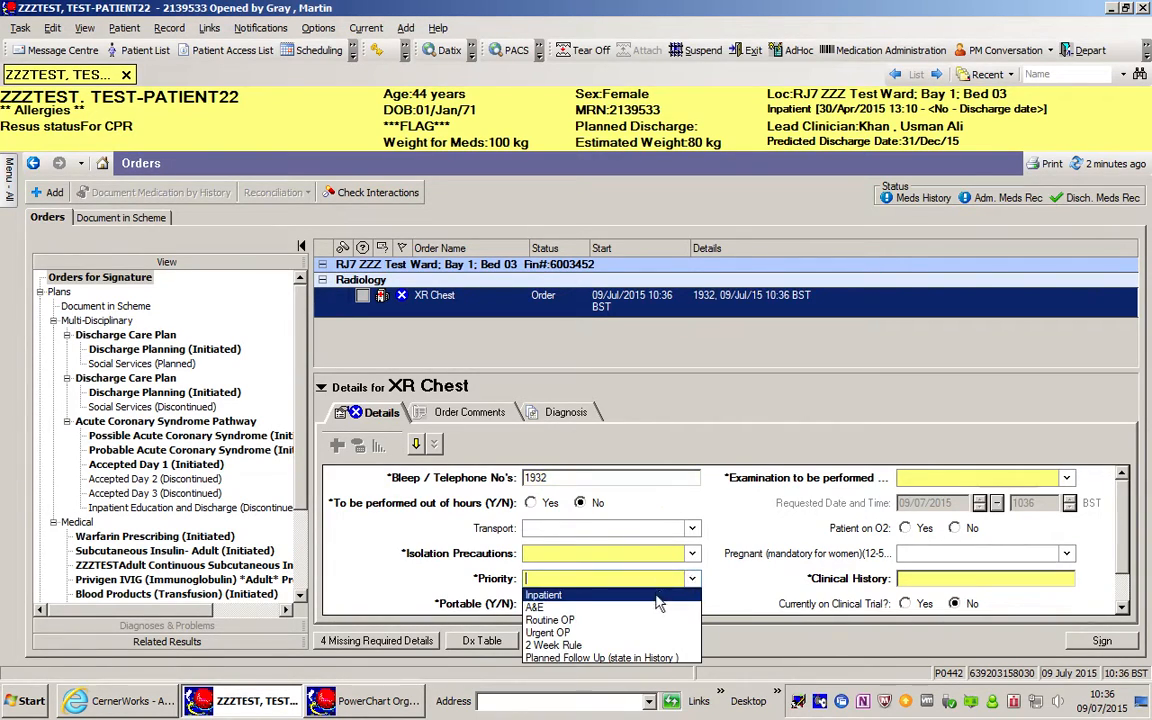
key(Return)
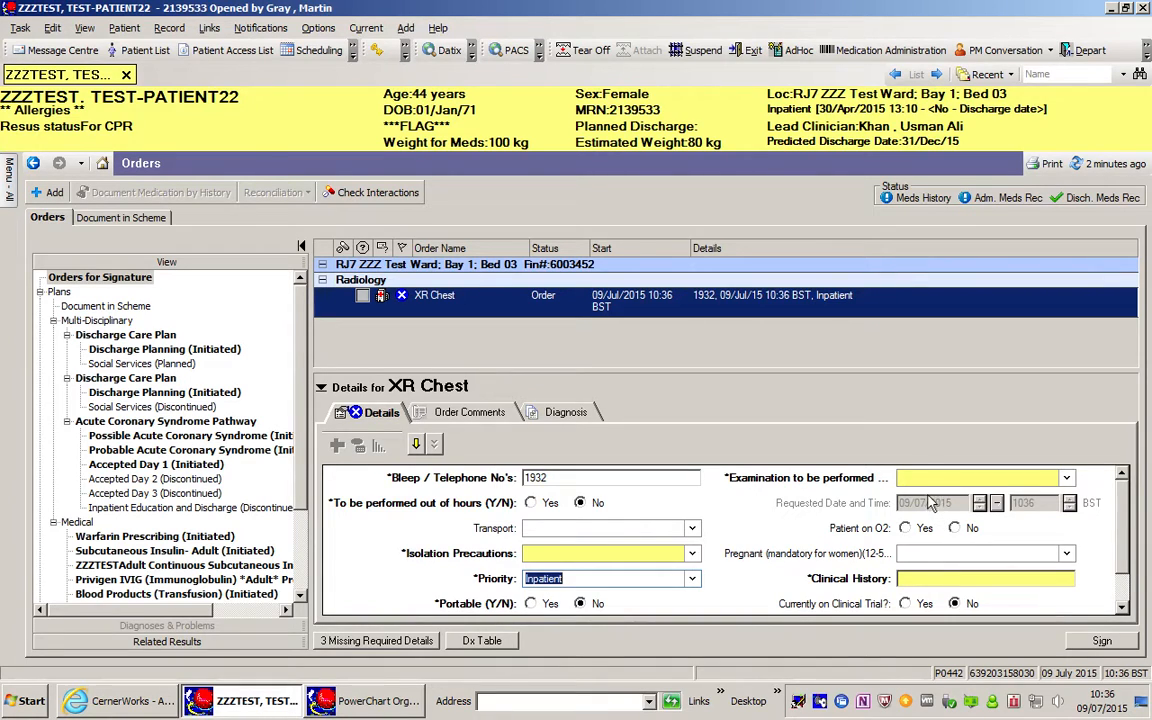
click(969, 478)
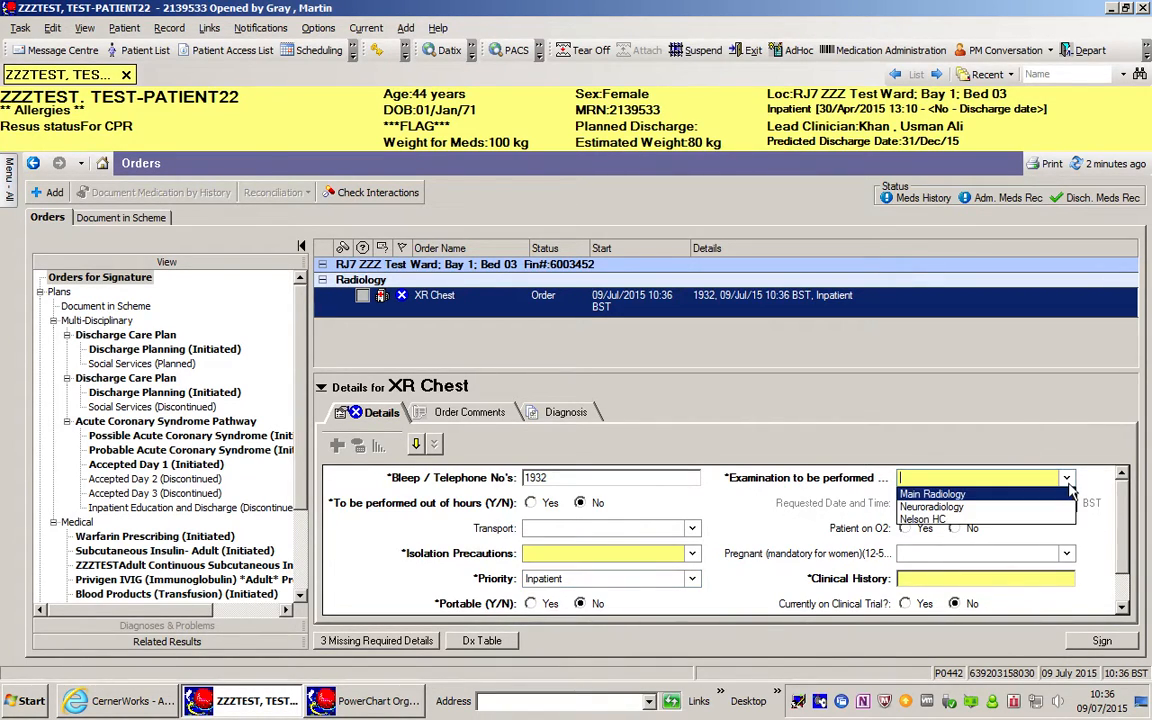
key(Return)
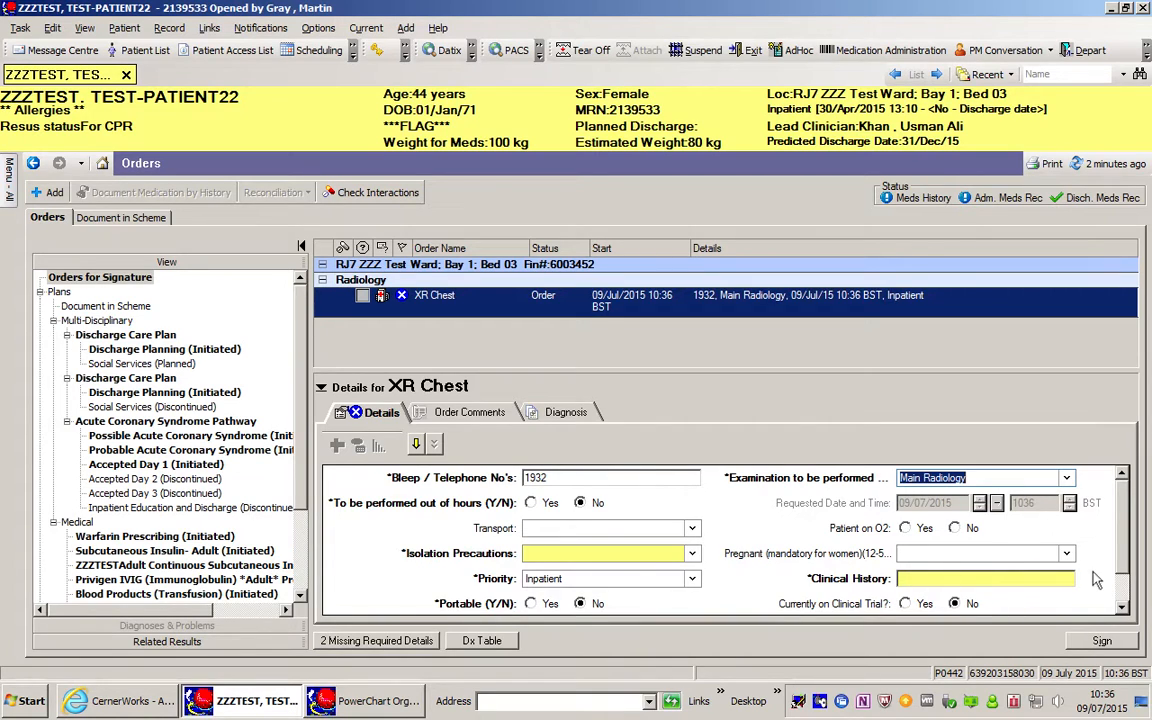
click(1121, 606)
click(1123, 489)
- Save the partly completed XR Chest order as a favourite in the PICU folder
right_click(743, 308)
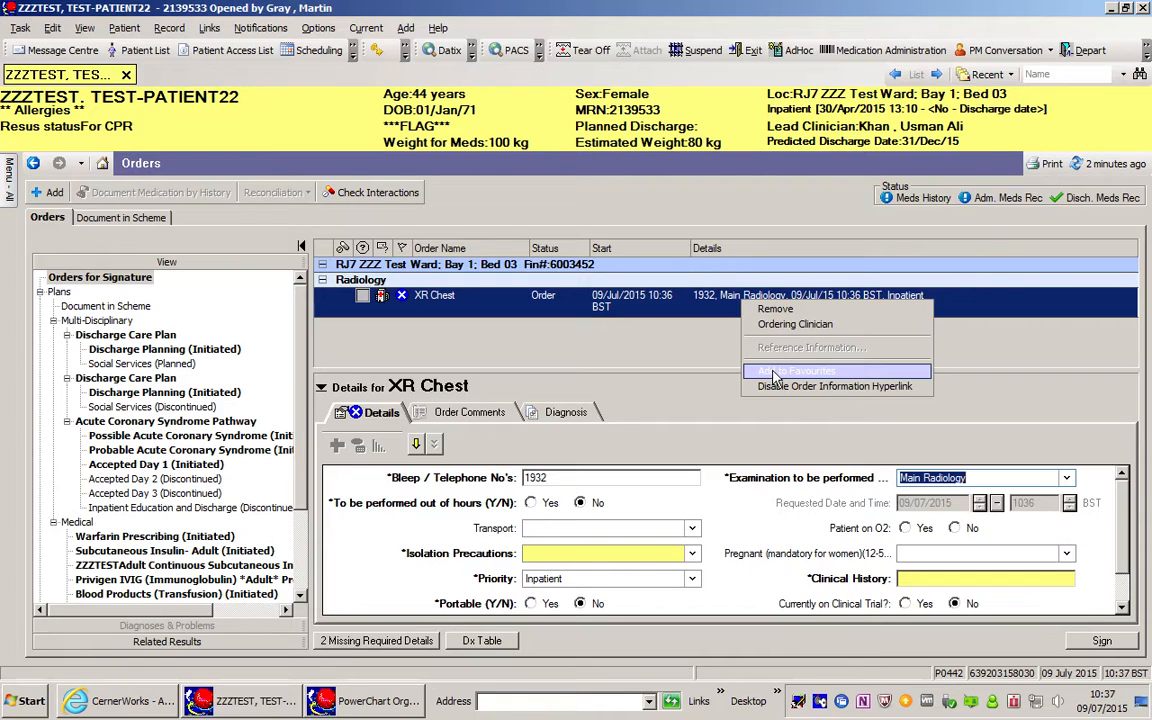
click(775, 373)
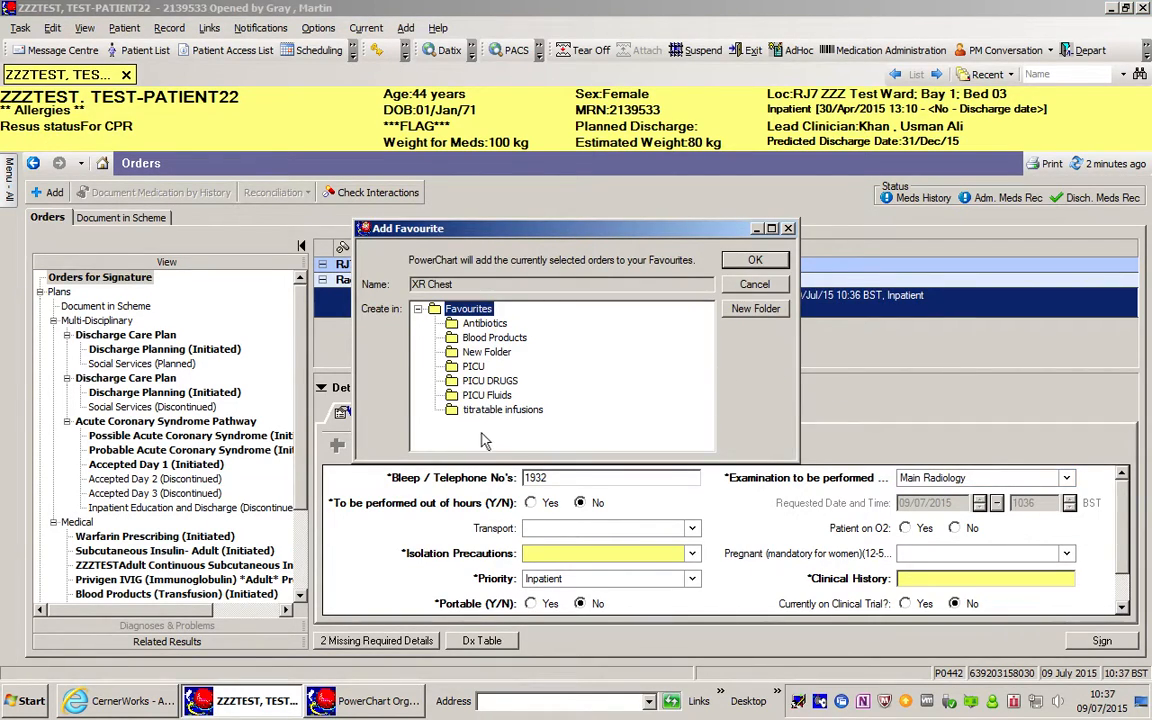
click(473, 368)
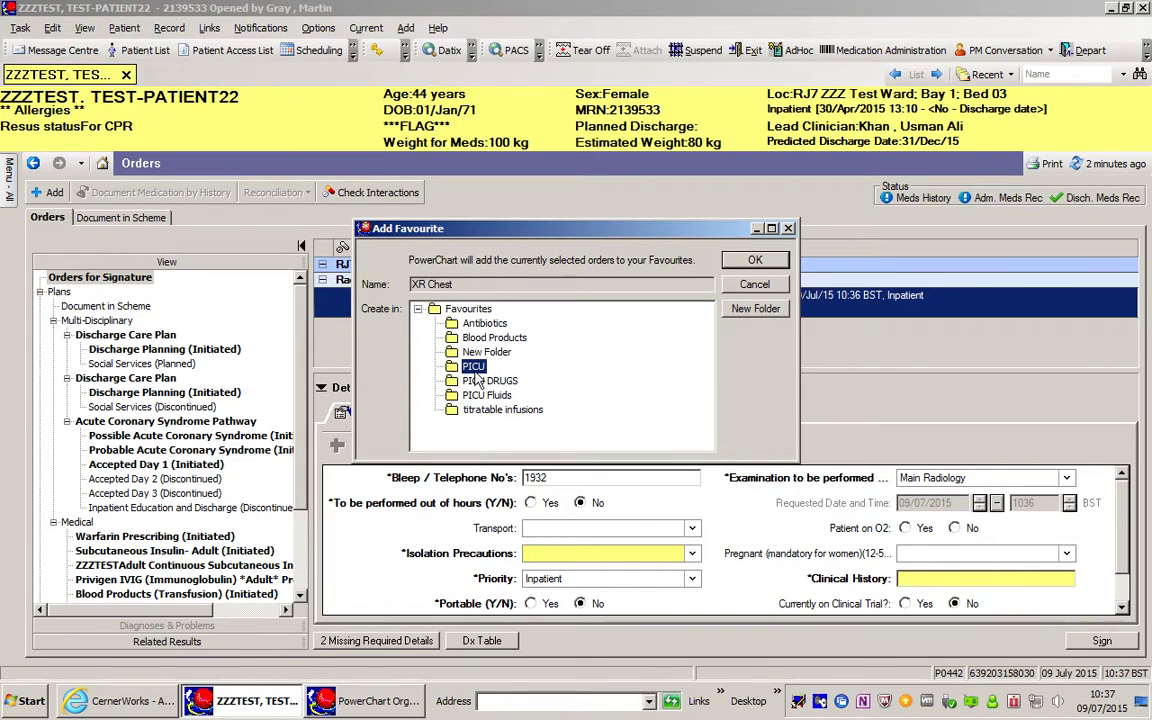
click(755, 261)
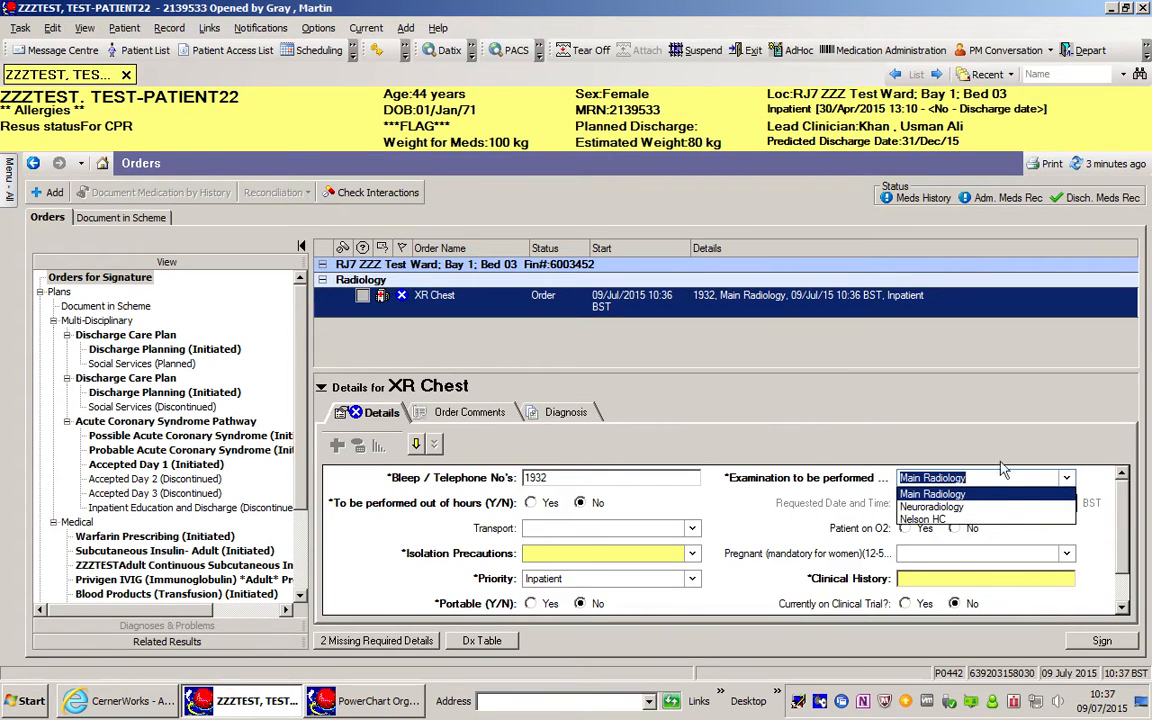
- Refresh the chart to discard the unsigned XR Chest order, and display the PICU favourites folder in a new order entry
click(1110, 163)
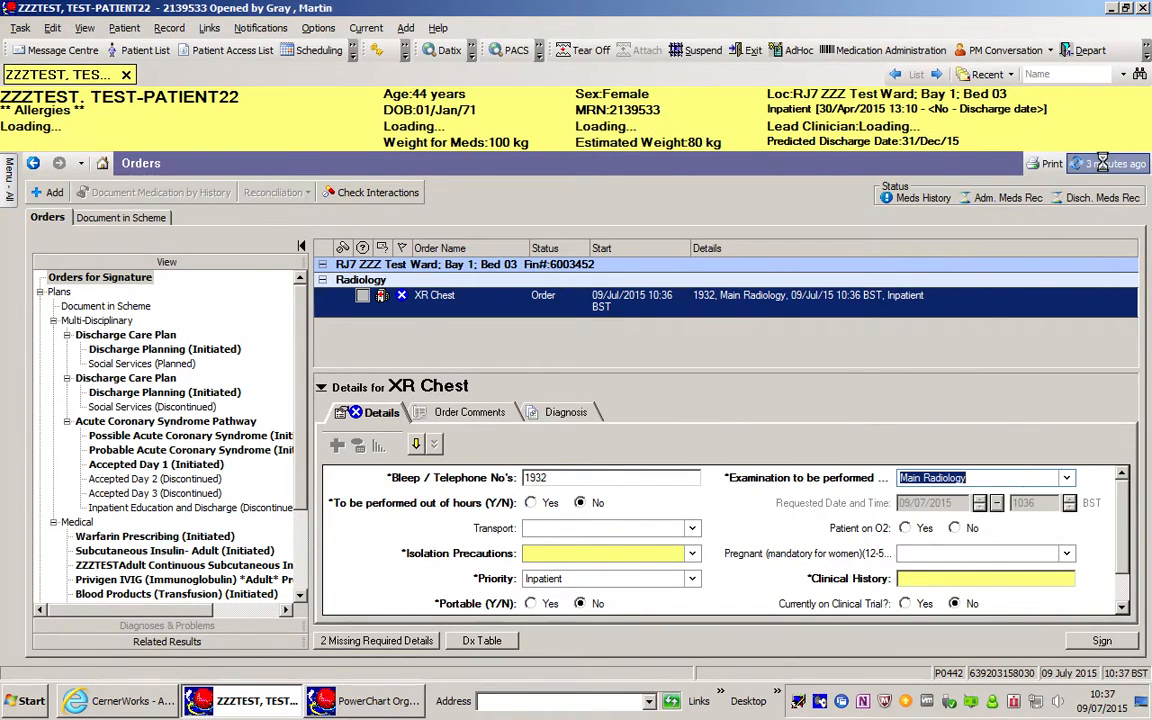
click(637, 404)
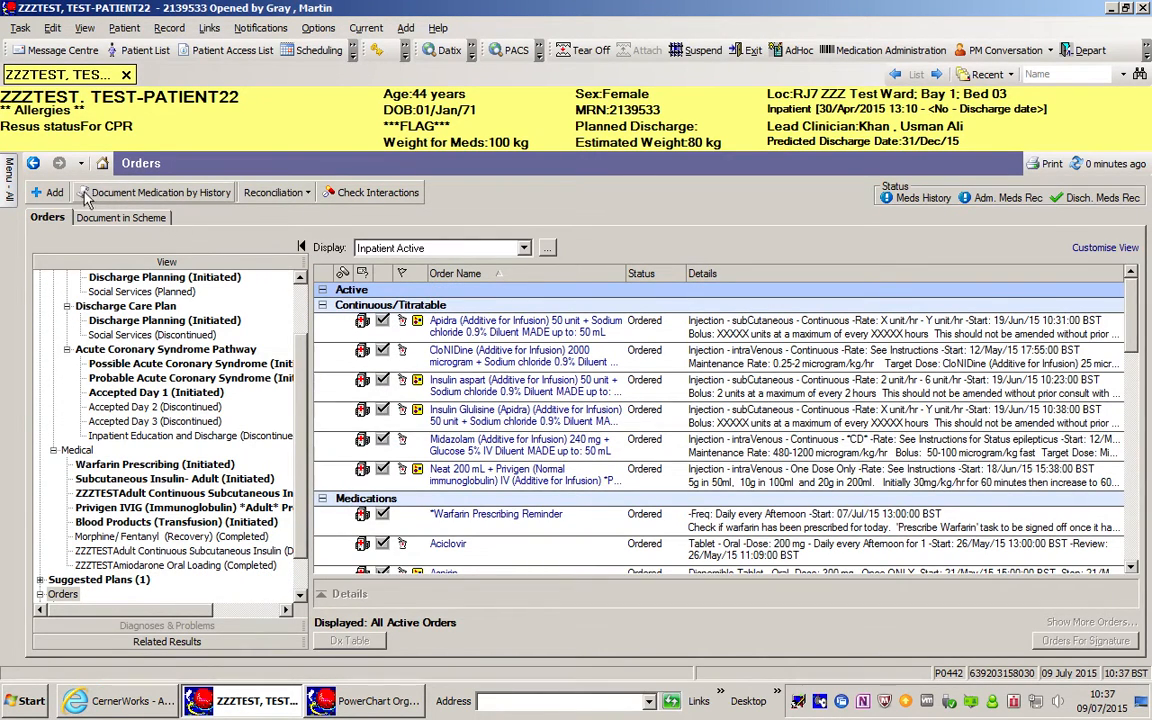
click(57, 195)
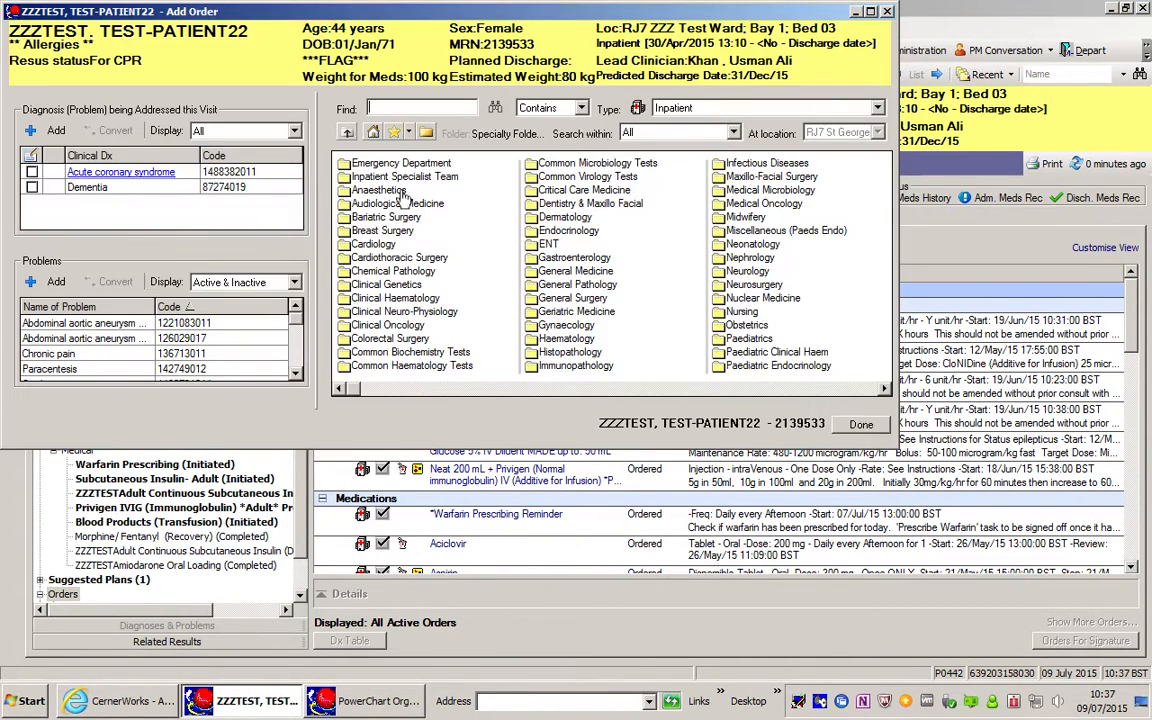
click(394, 133)
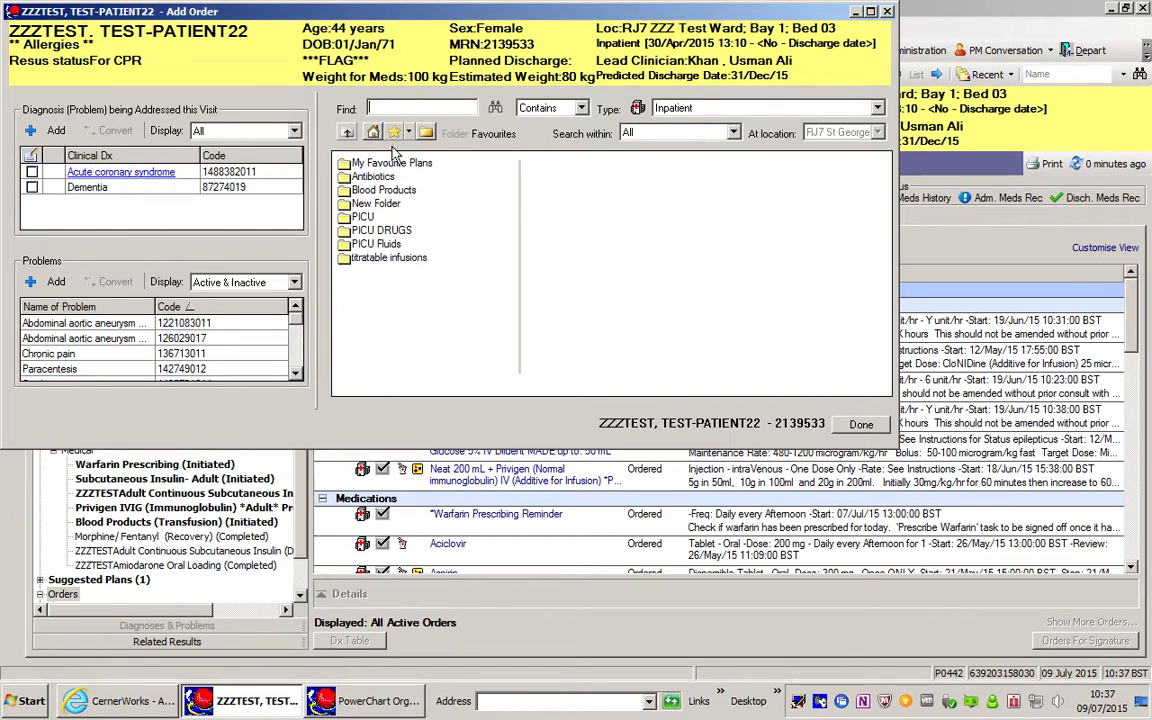
click(364, 219)
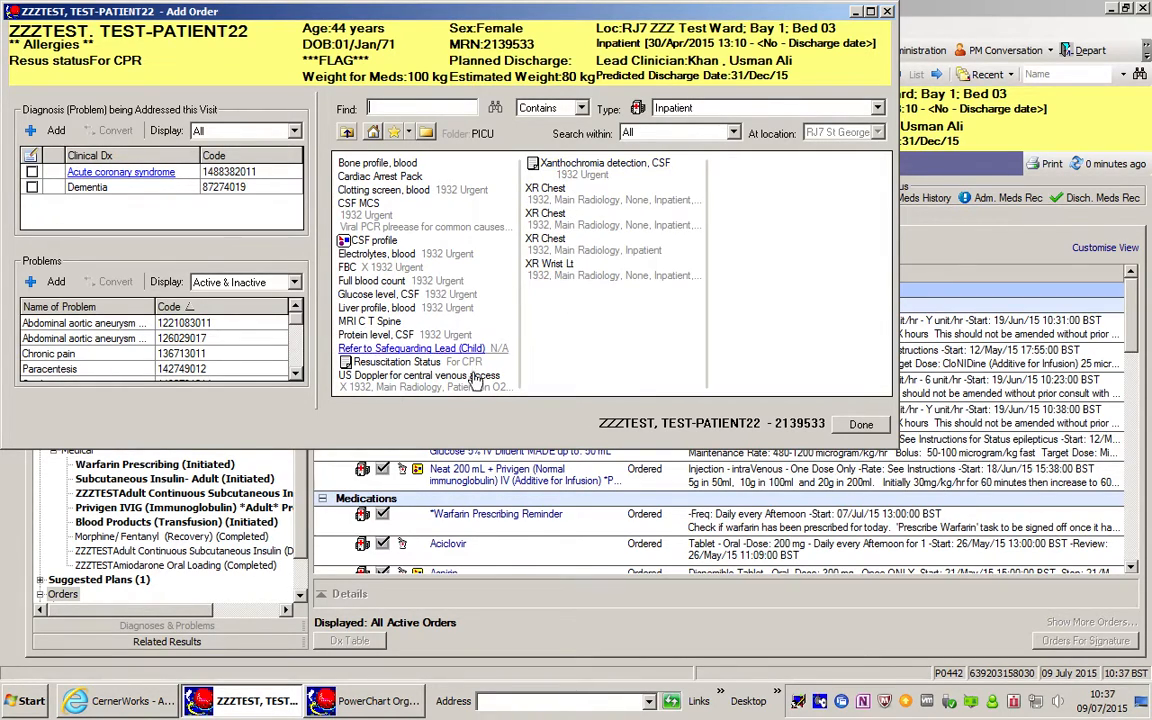
- Examine the favourites folders and the options for organising them, and finish adding orders without selecting any
click(409, 135)
click(427, 154)
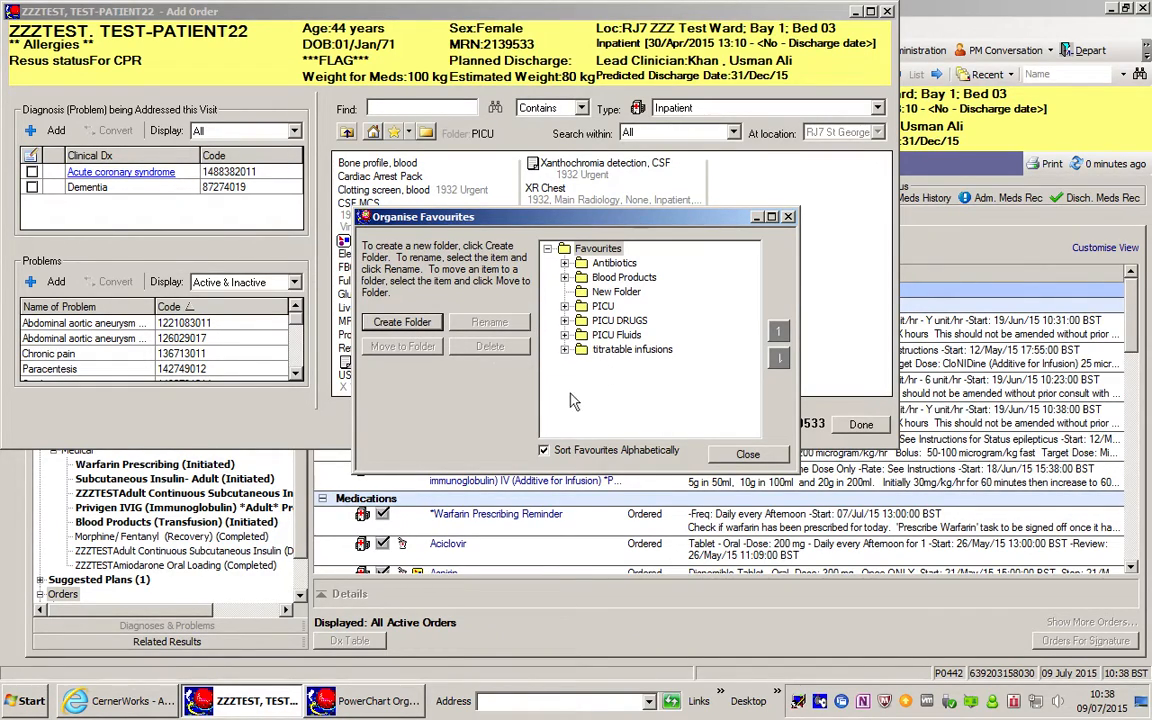
click(747, 455)
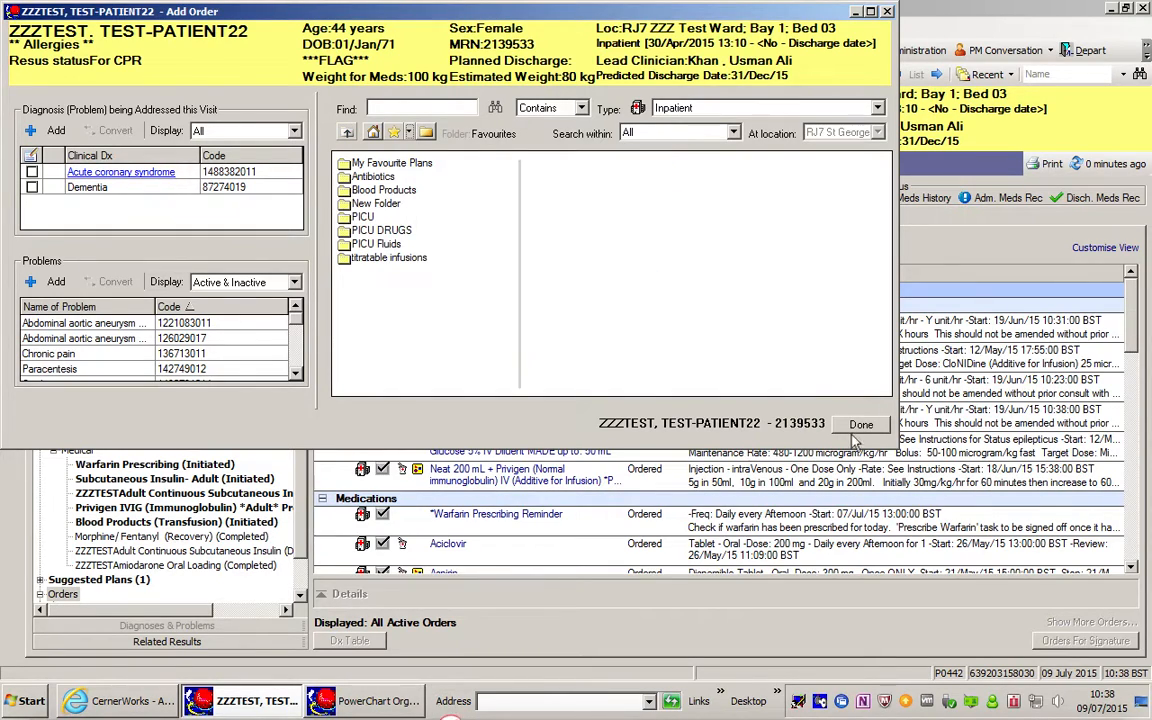
click(862, 425)
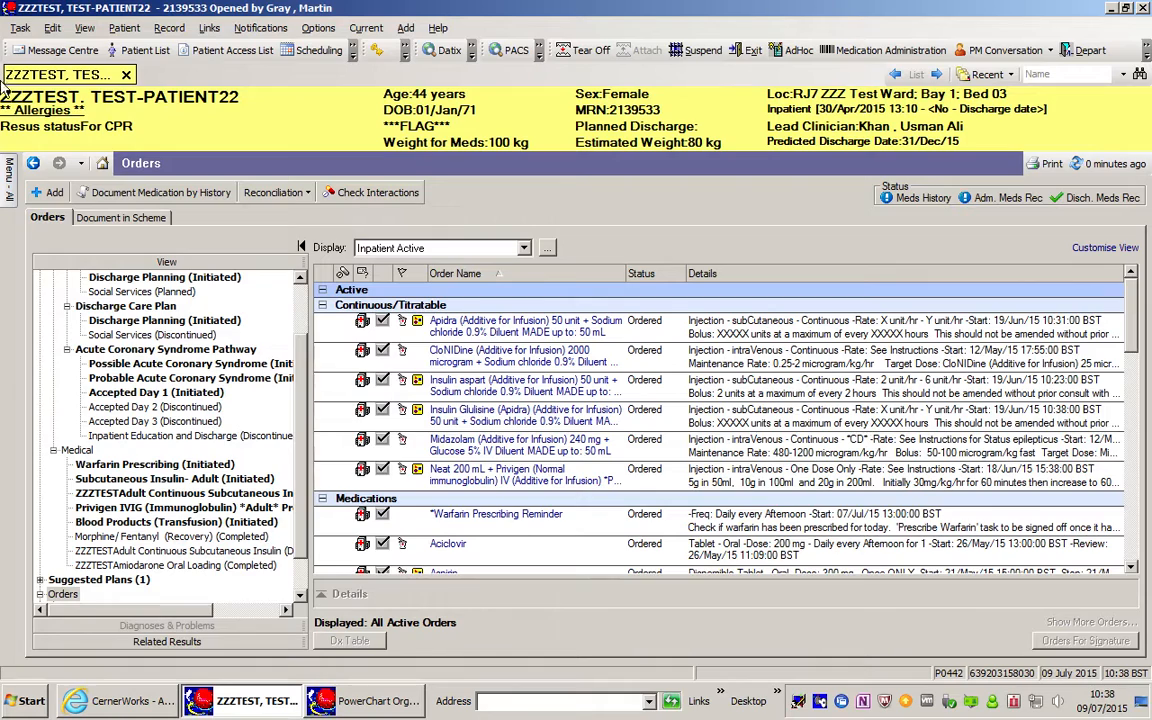
- Display the patient's Inpatient Summary in the Summary View to see the New Order Entry favourites
click(8, 176)
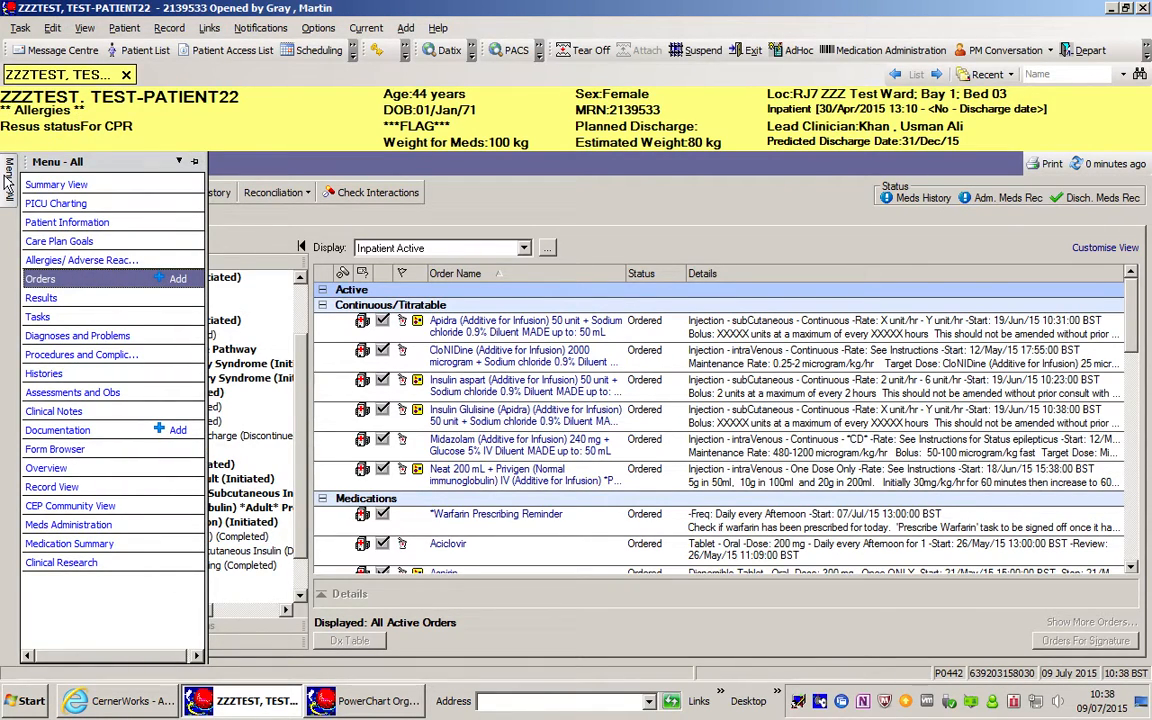
click(55, 185)
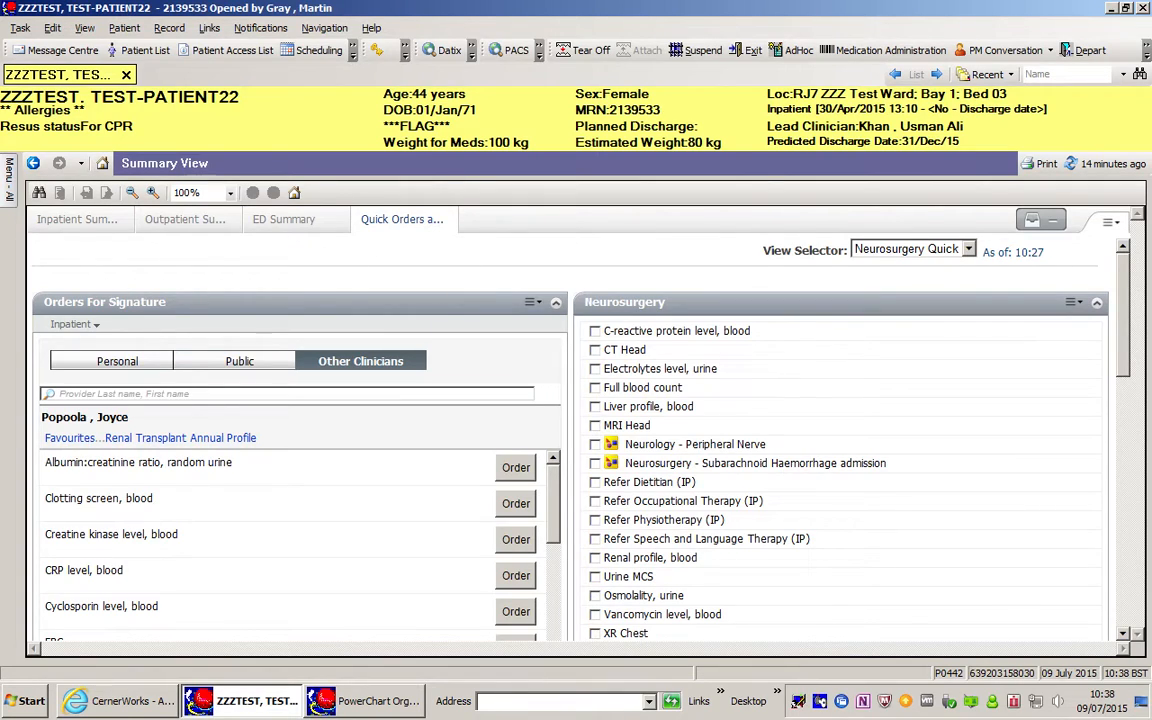
click(90, 222)
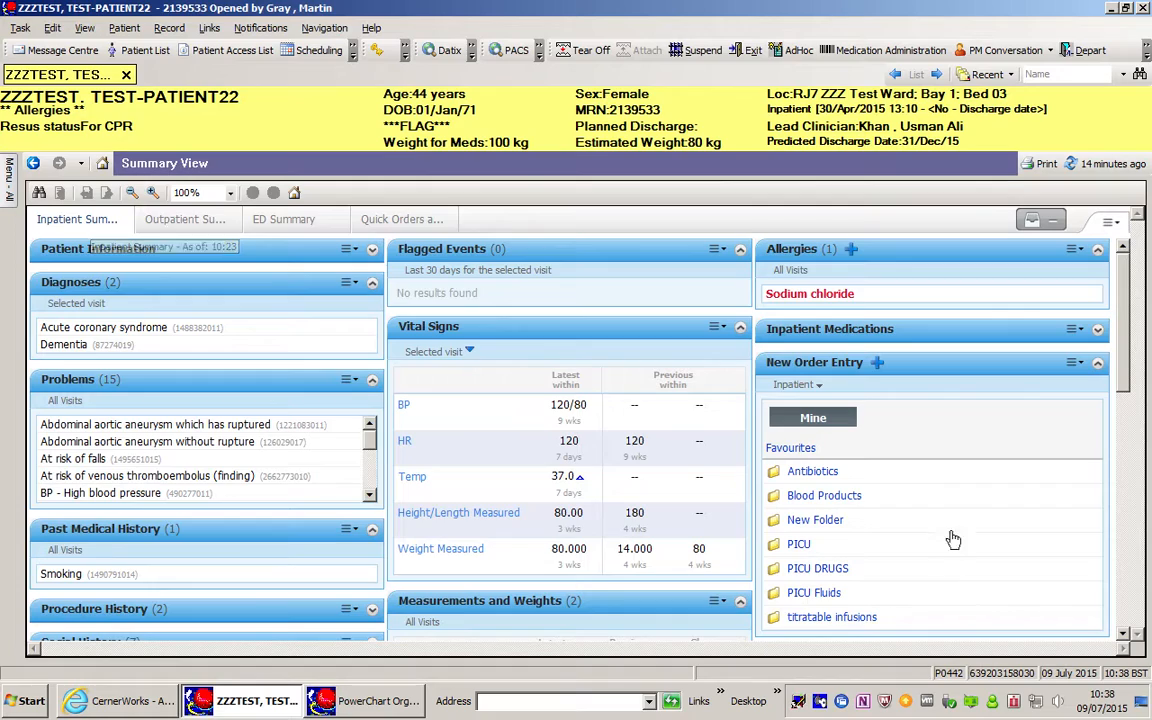